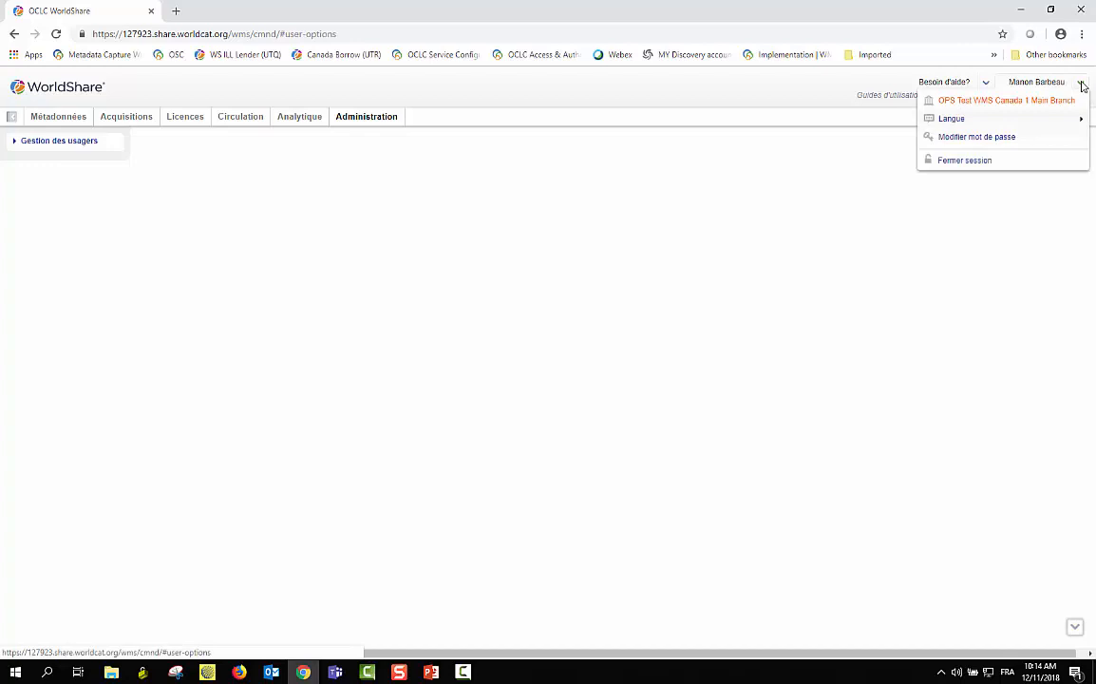
Look through the Gestion des notices, Gestion des collections and Mes fichiers sections of Métadonnées
mouse_move(927, 125)
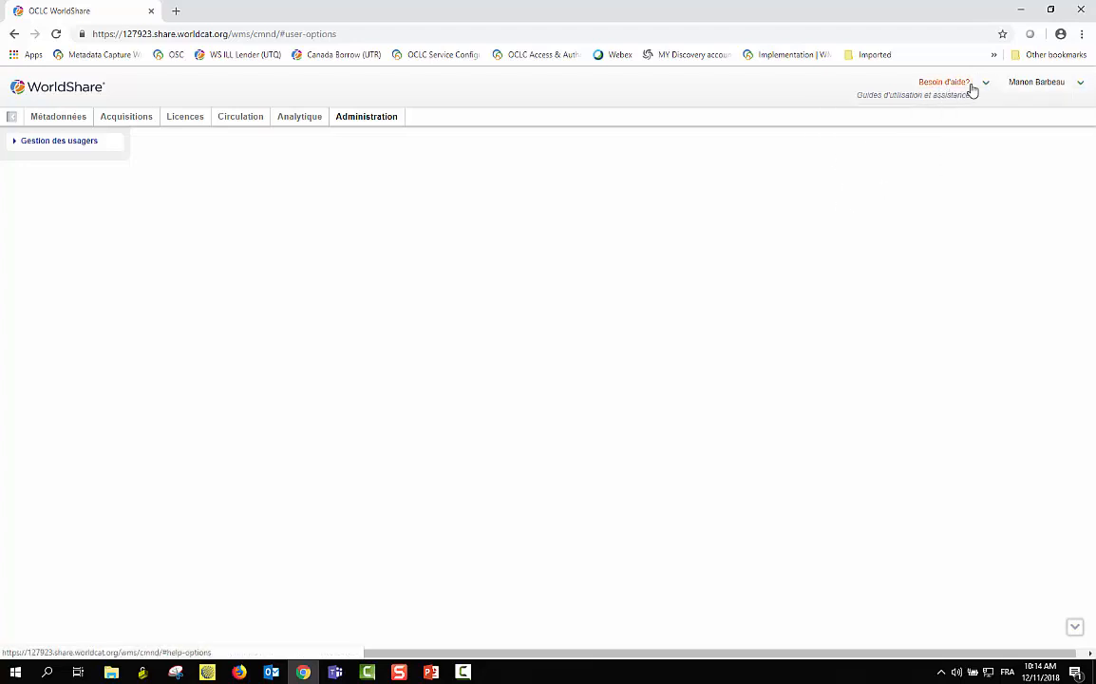
mouse_move(984, 88)
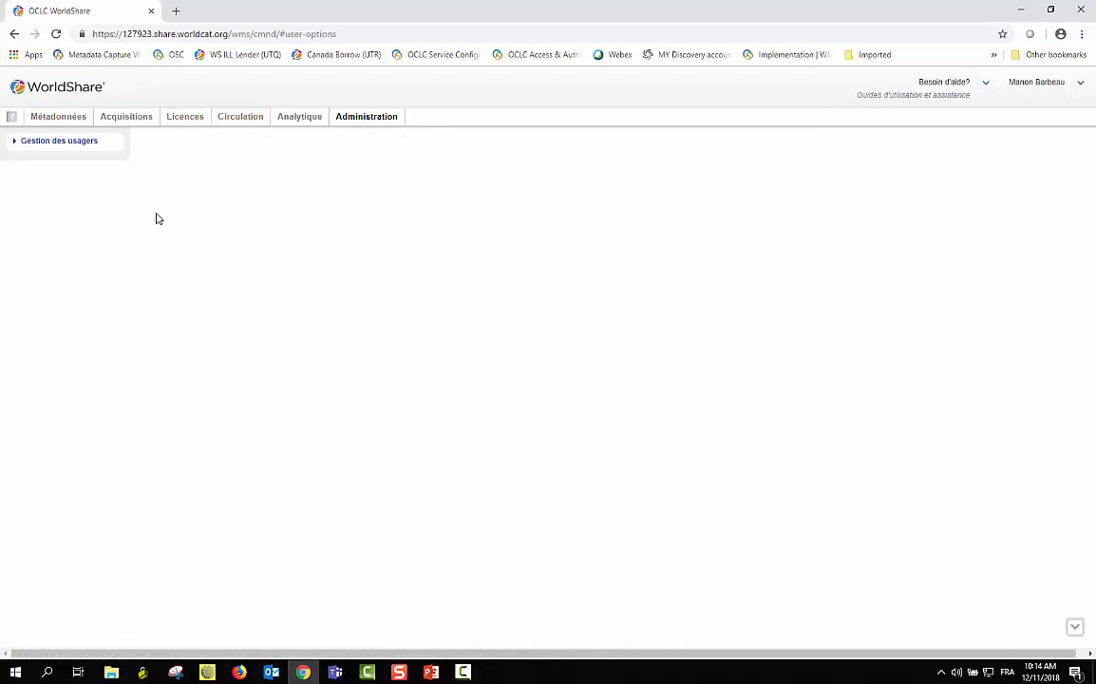
click(63, 116)
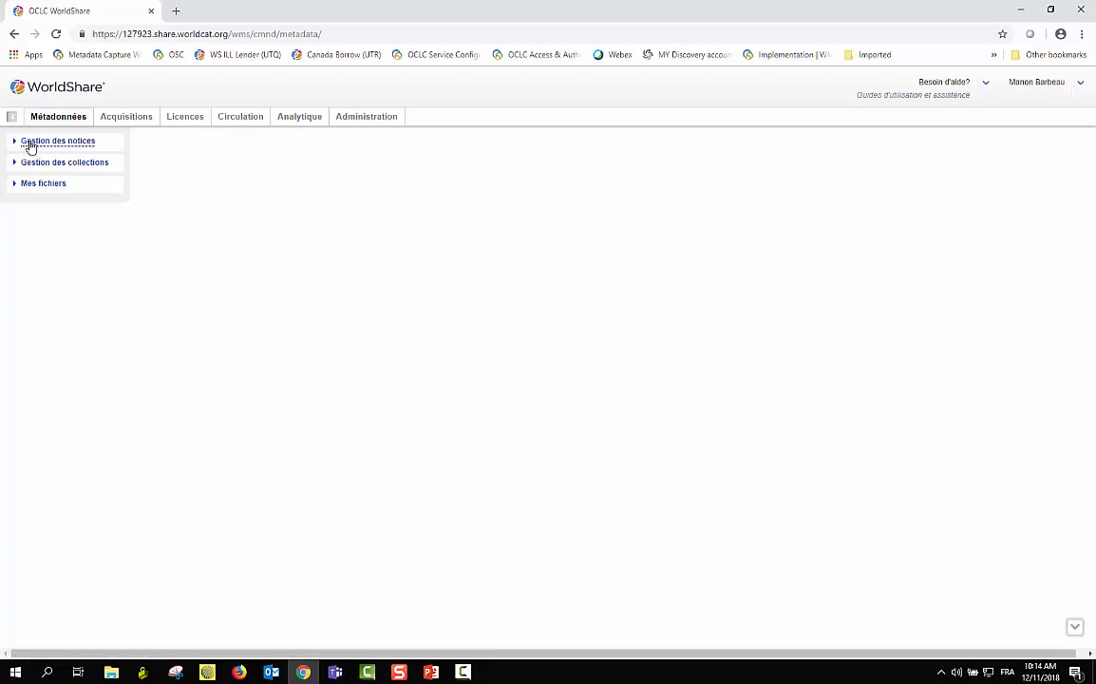
click(29, 143)
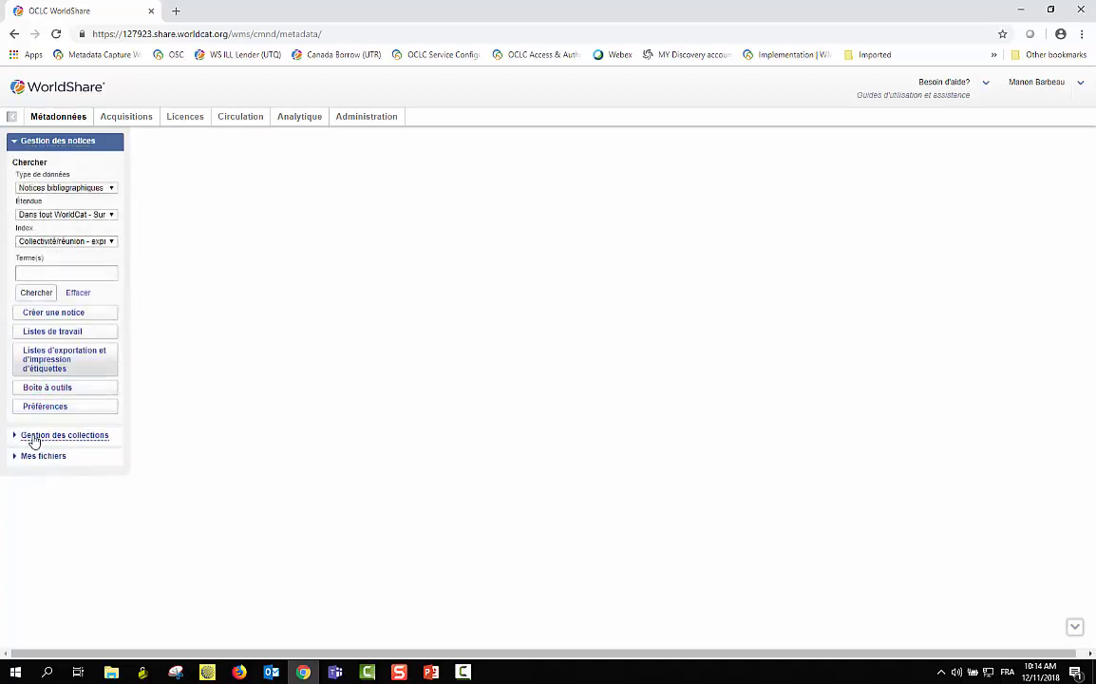
click(34, 437)
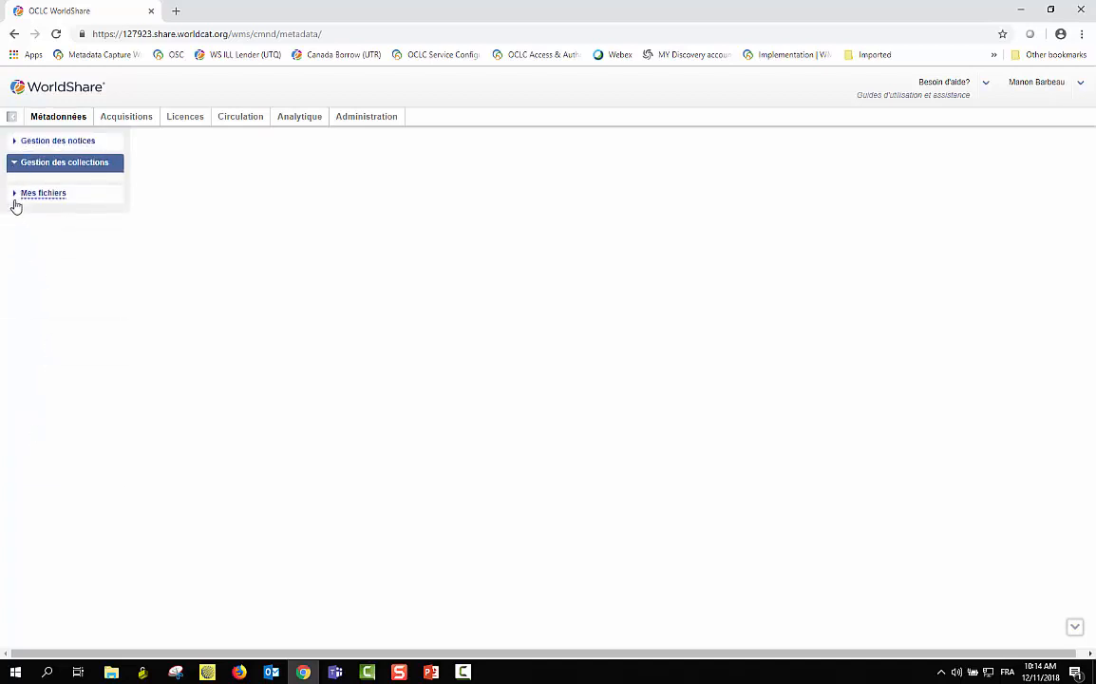
click(17, 197)
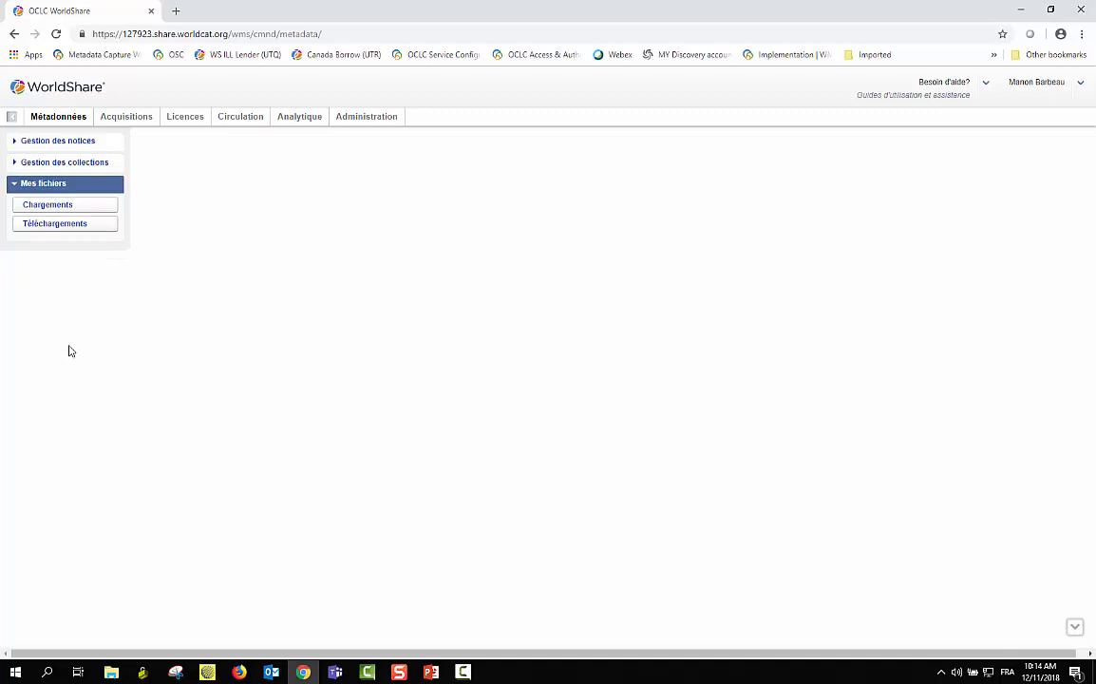
Open the Recherche - De base preferences of Gestion des notices and expand the data type options
click(22, 144)
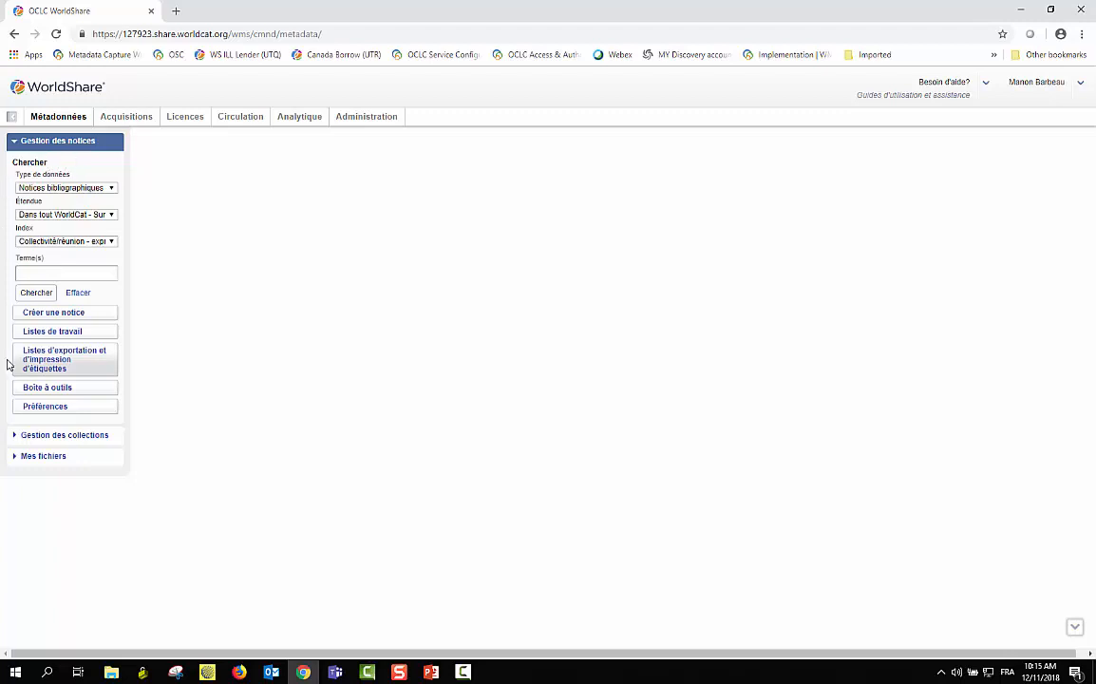
click(68, 408)
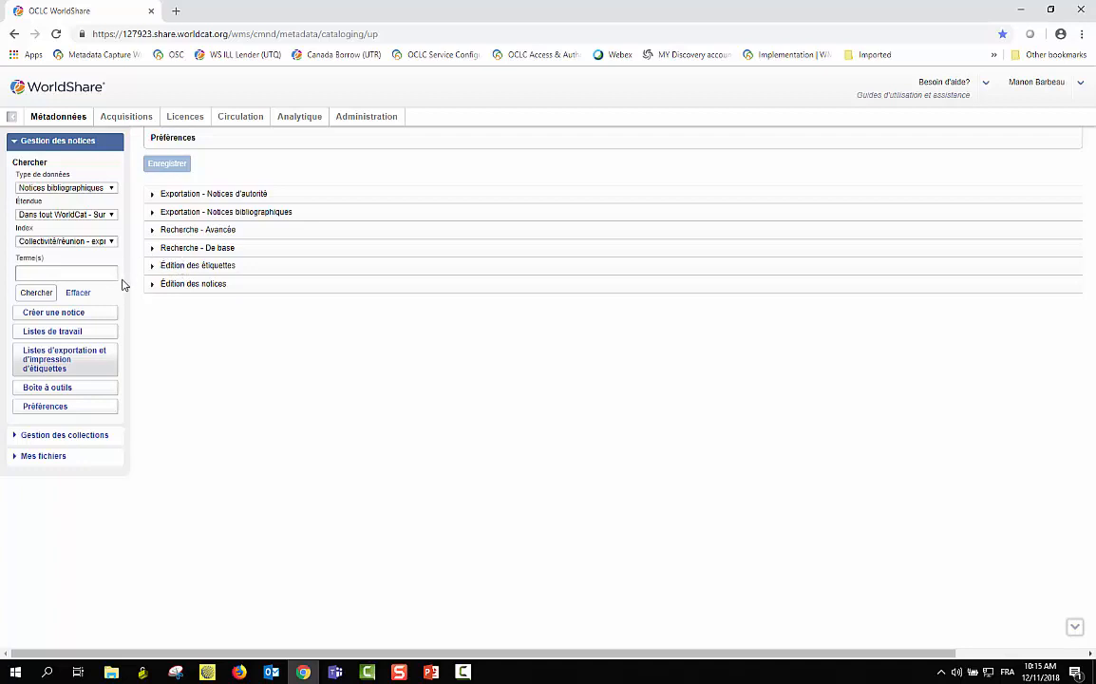
click(171, 250)
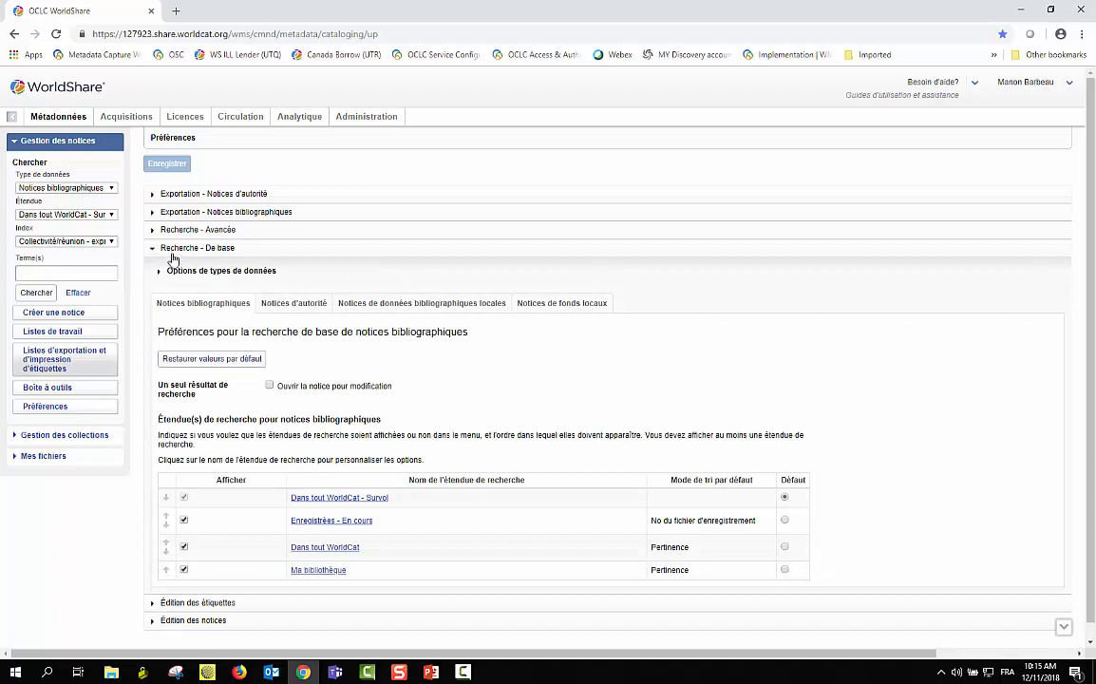
click(205, 270)
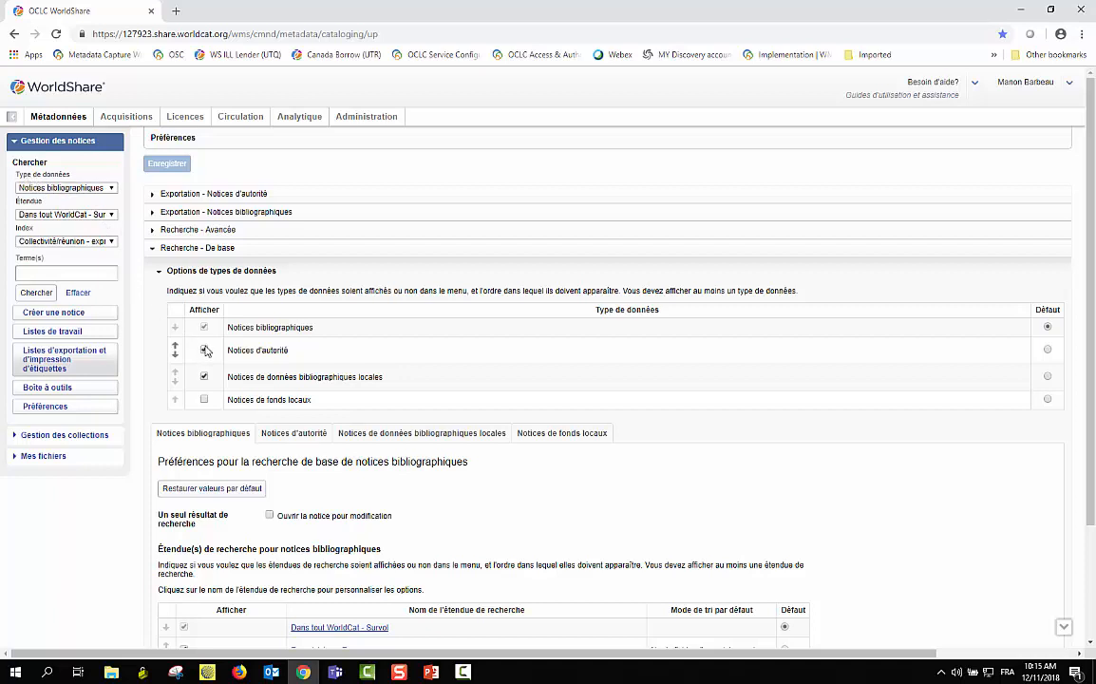
Save the basic search data types with Notices de fonds locaux displayed and Notices d'autorité moved above Notices bibliographiques
click(204, 399)
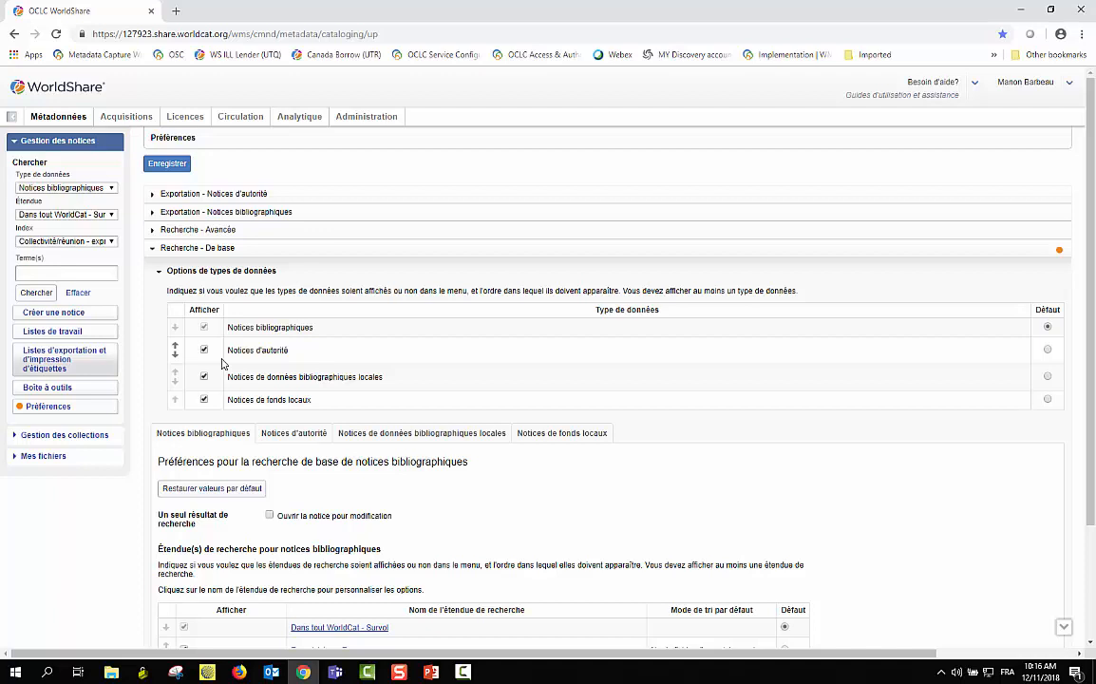
click(203, 376)
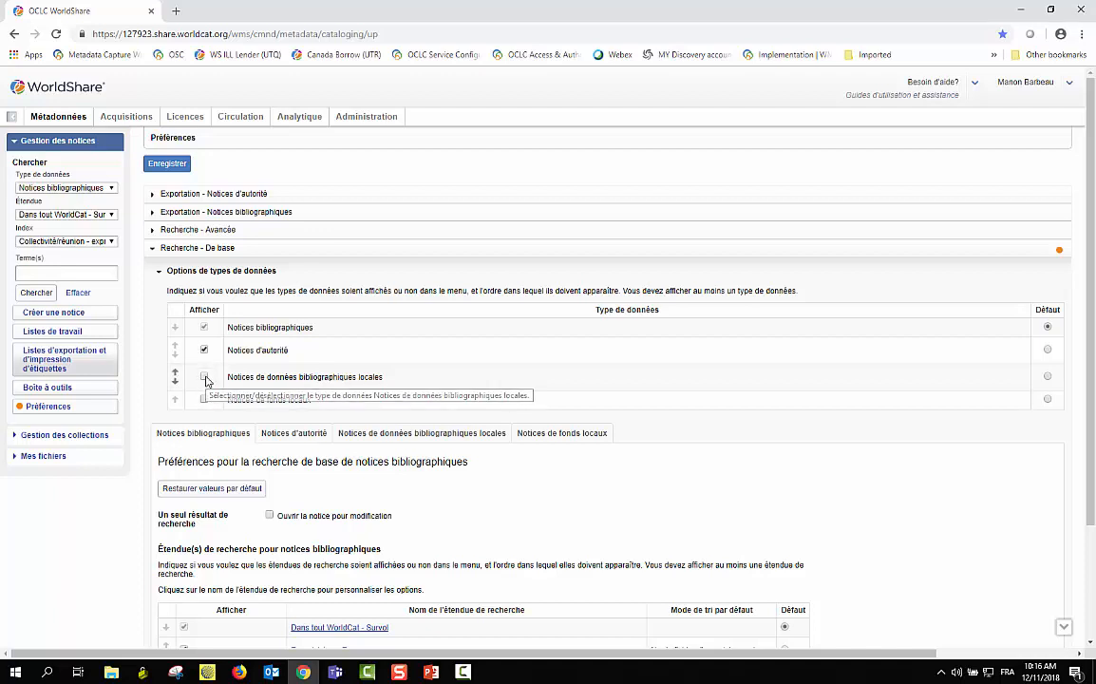
click(204, 377)
click(203, 399)
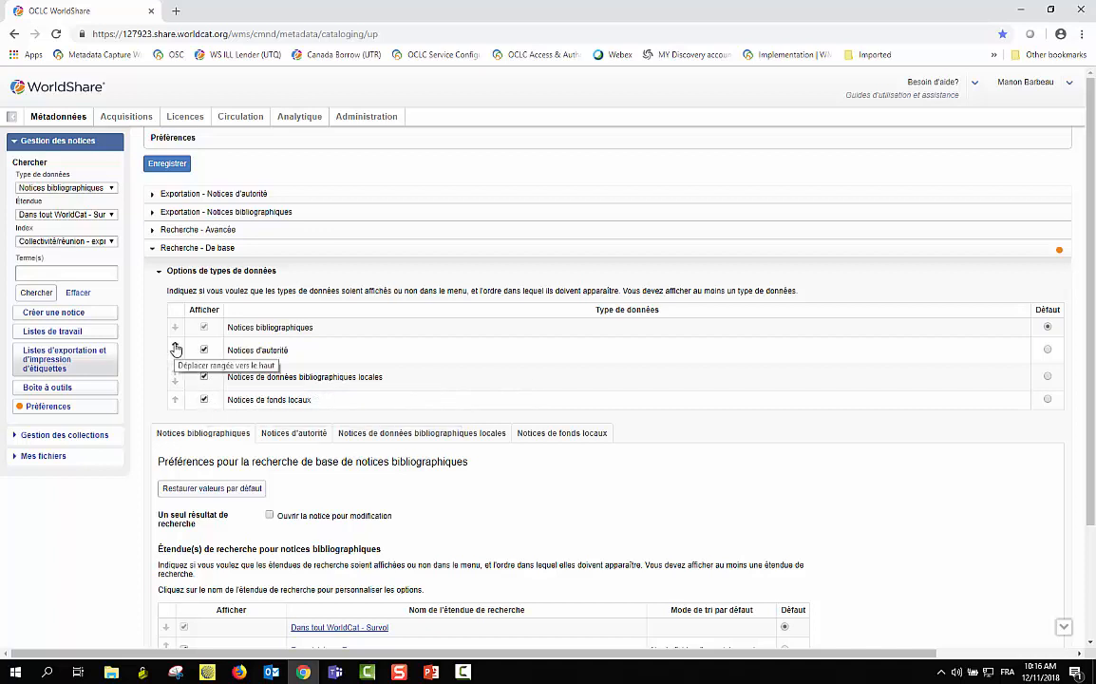
click(176, 348)
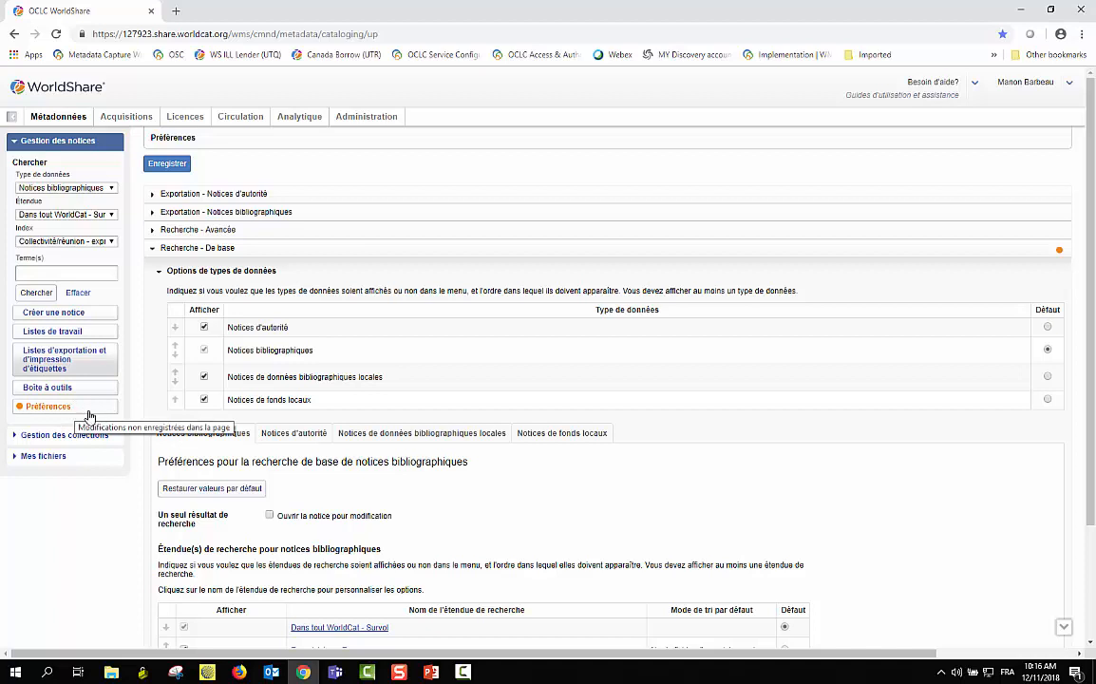
click(170, 168)
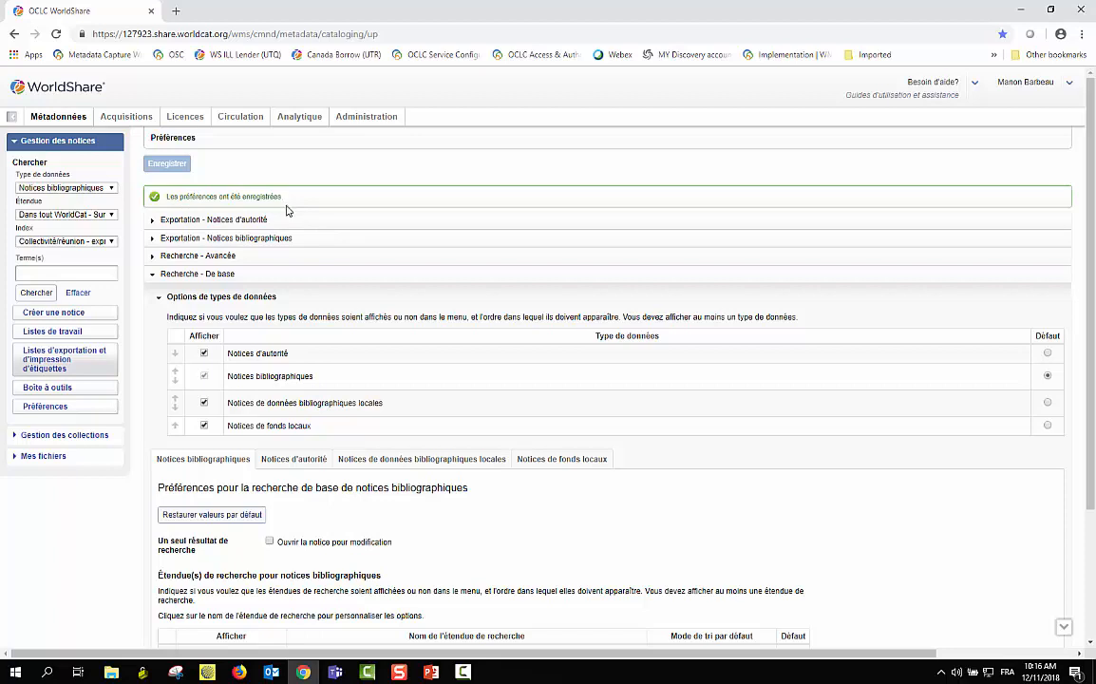
Open the basic search preferences for Notices d'autorité and switch Ouvrir la notice pour modification off and back on
scroll(231, 335, down, 3)
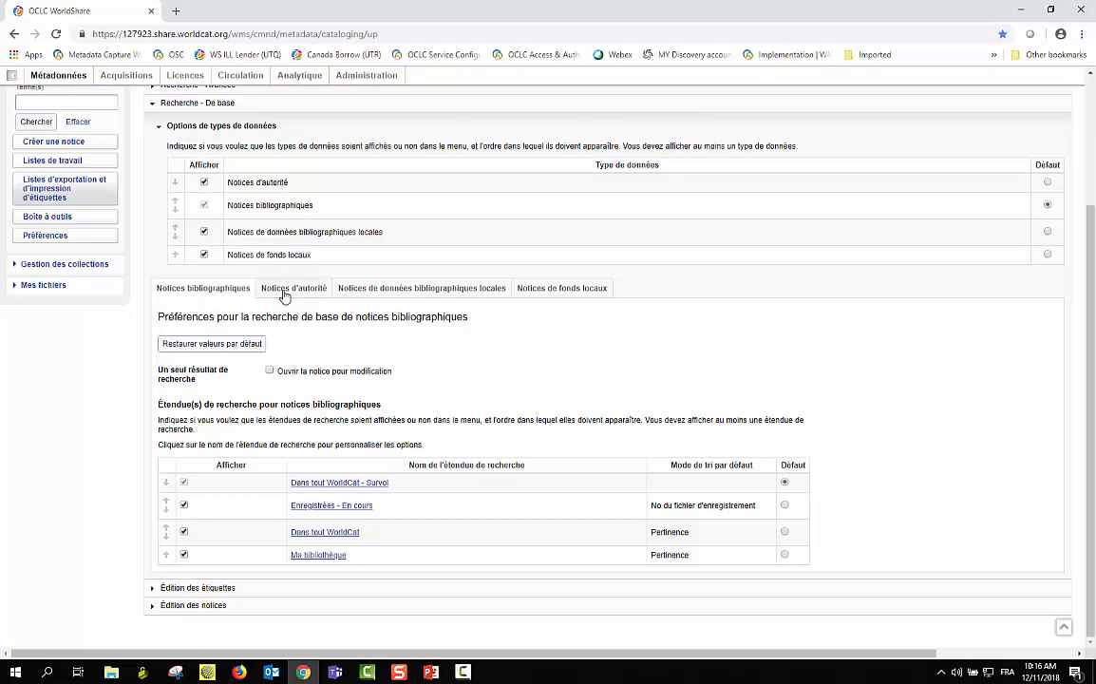
click(285, 290)
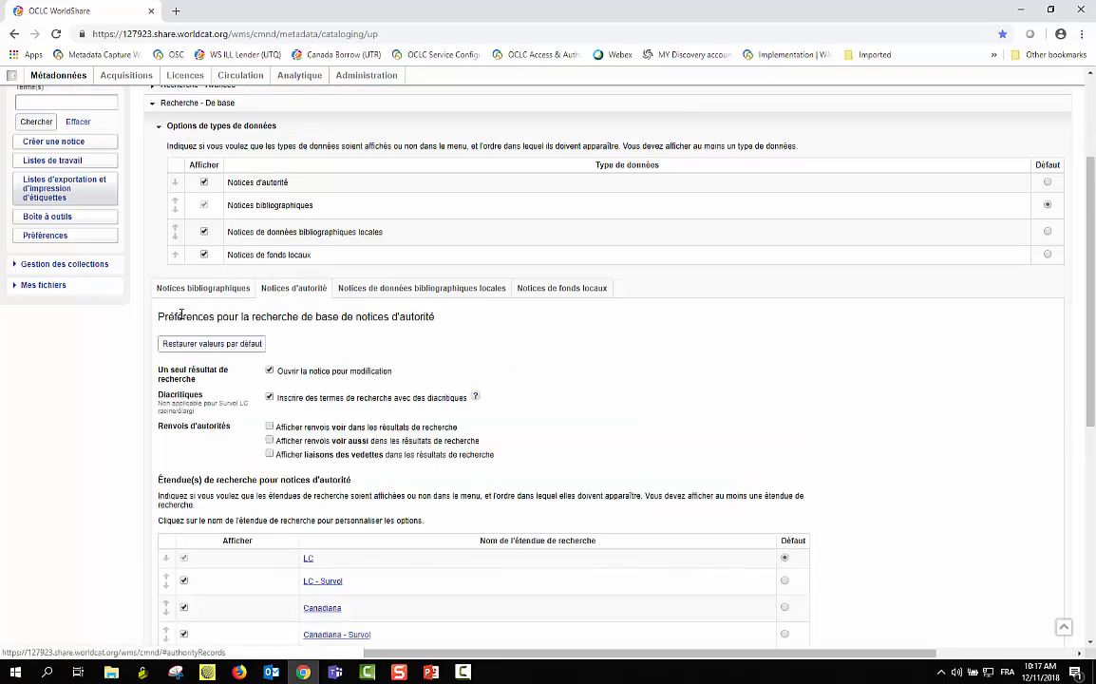
scroll(176, 304, down, 1)
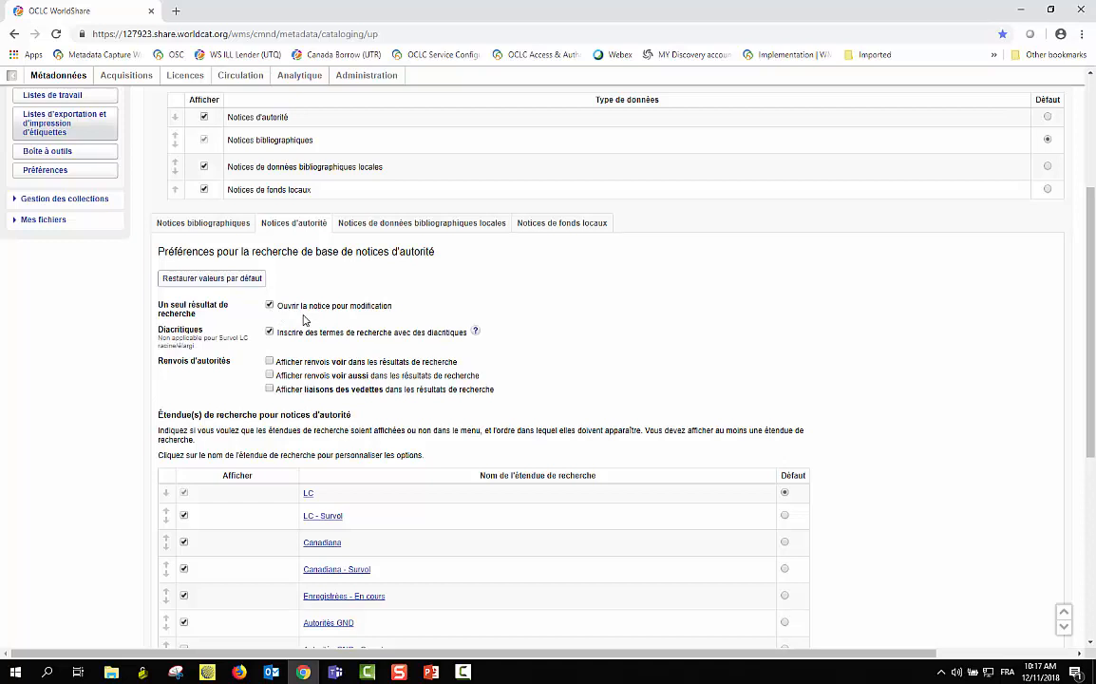
click(270, 305)
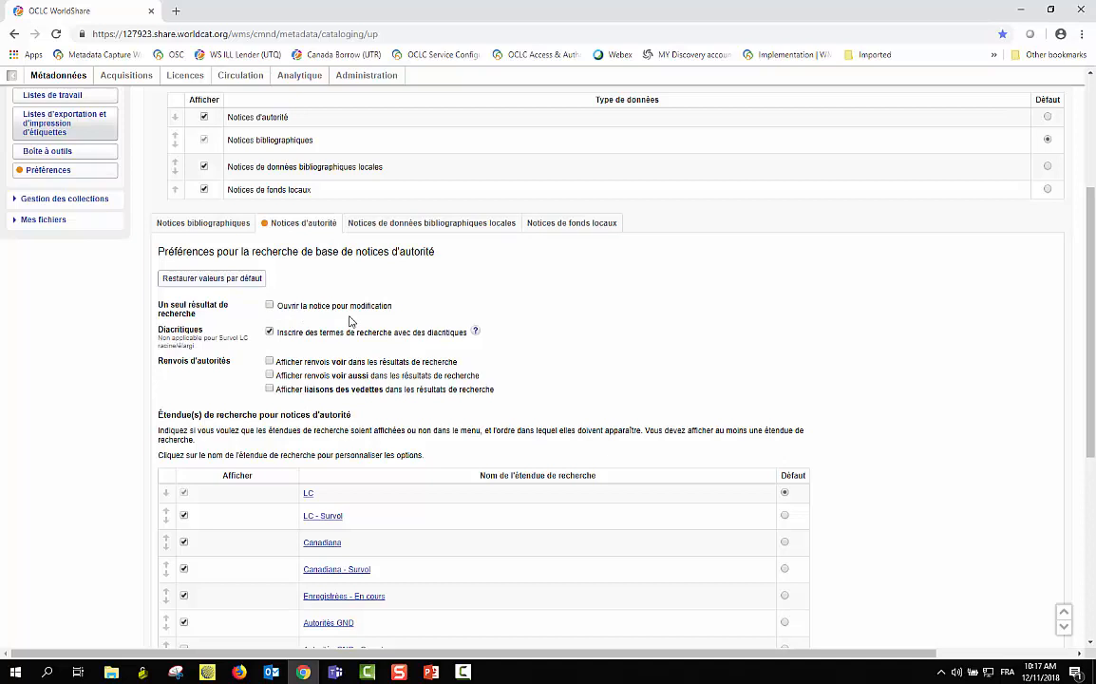
click(270, 306)
Examine the authority record search scopes and the index display order of the LC scope, and return to the scope list
scroll(218, 351, down, 1)
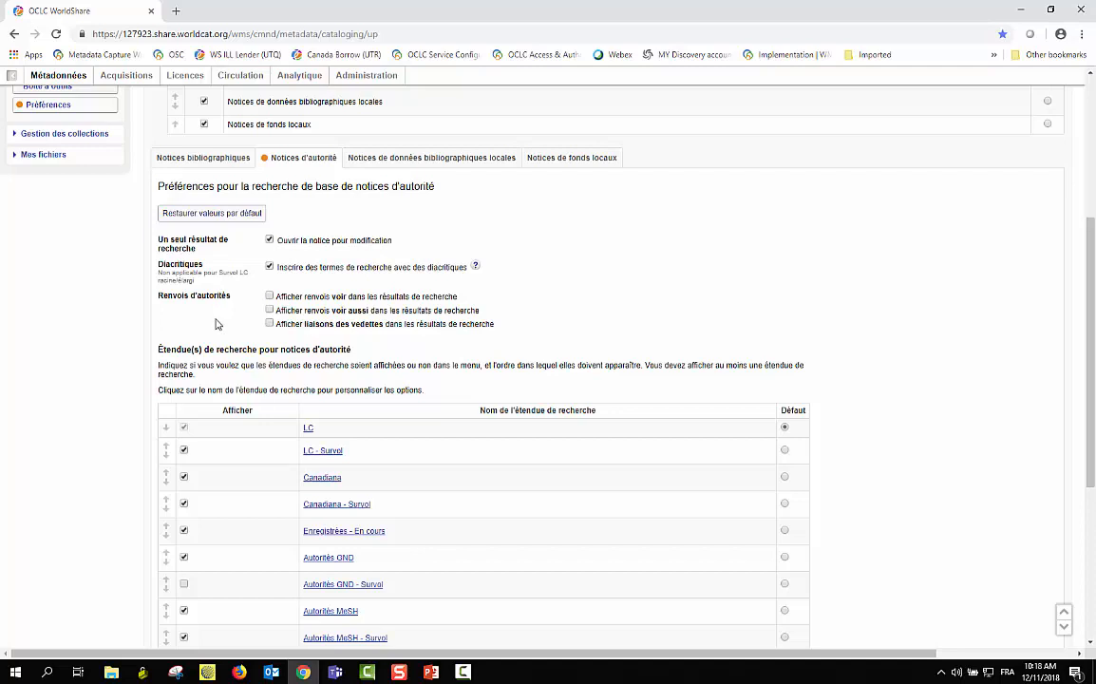
scroll(214, 325, down, 2)
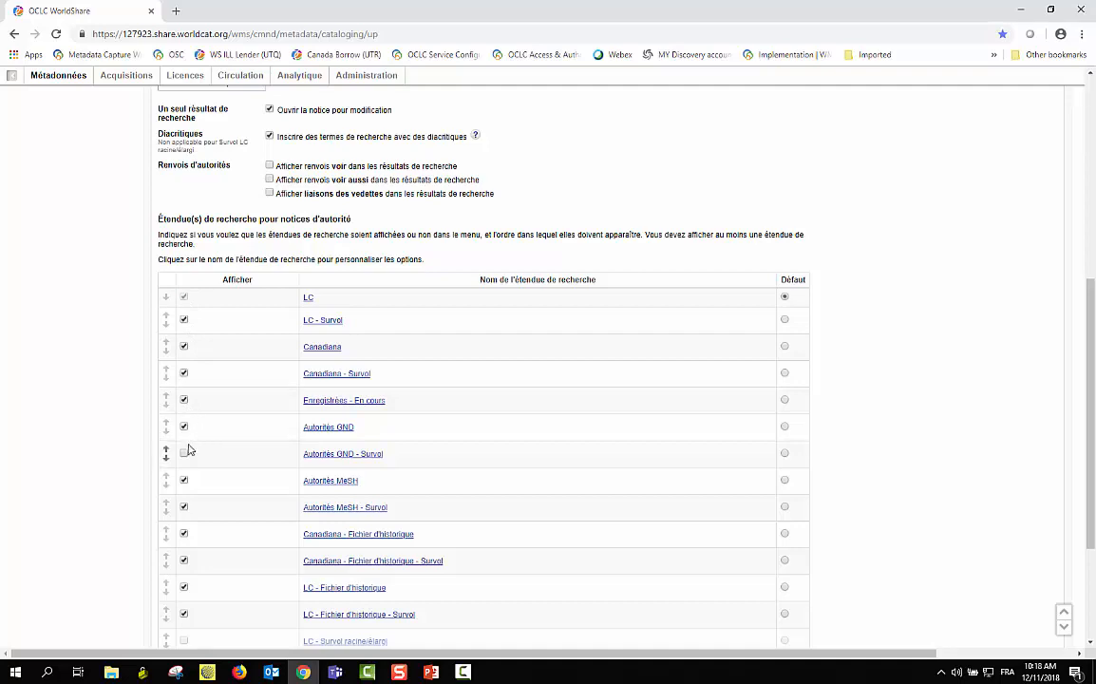
scroll(199, 457, down, 4)
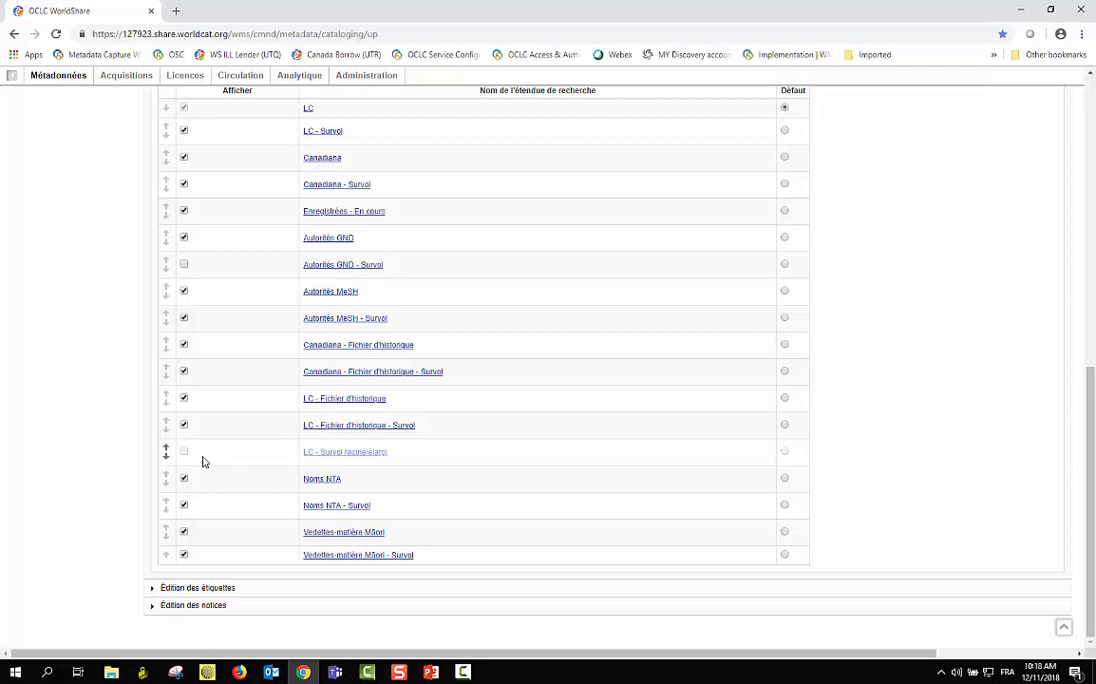
scroll(202, 461, up, 3)
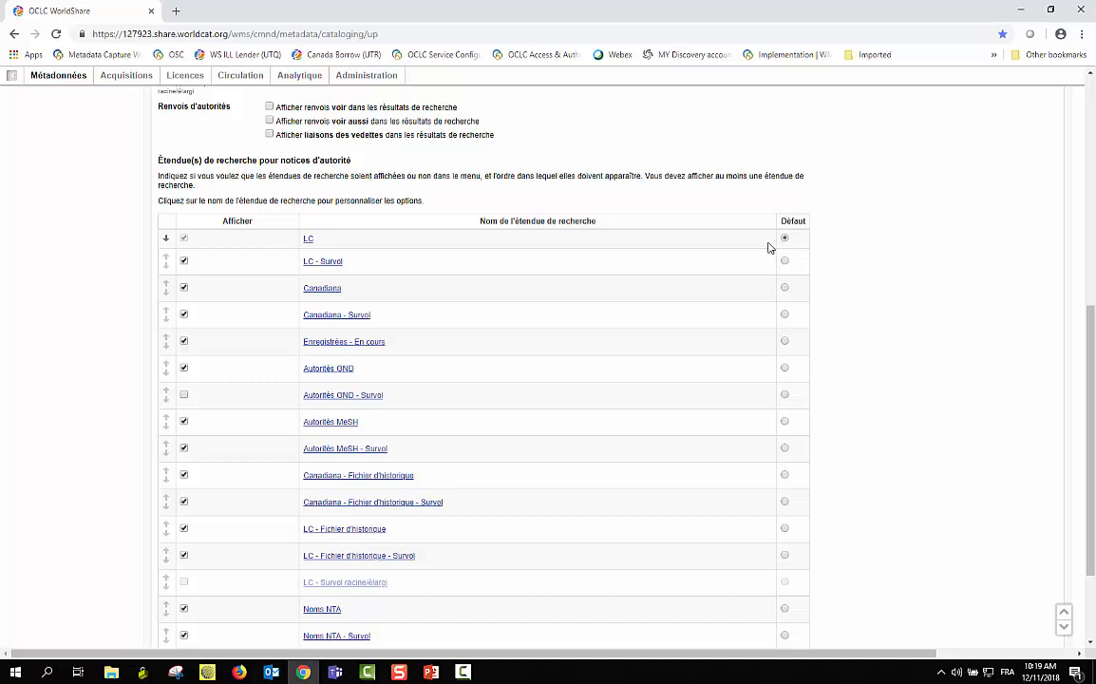
click(311, 244)
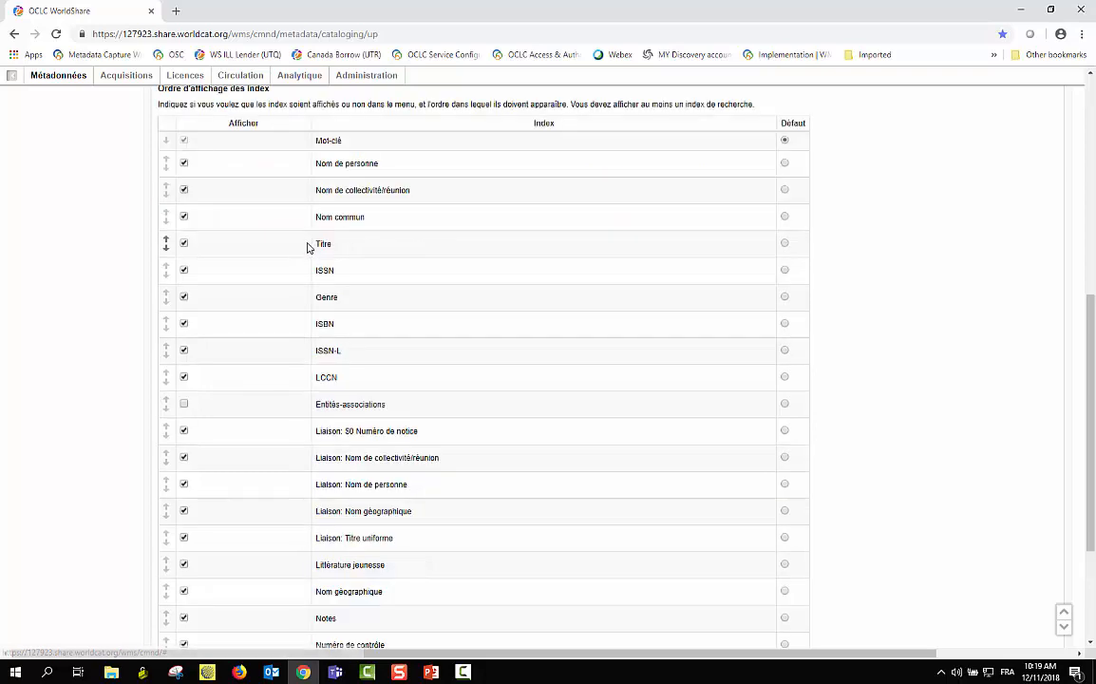
scroll(288, 260, down, 1)
scroll(291, 261, up, 1)
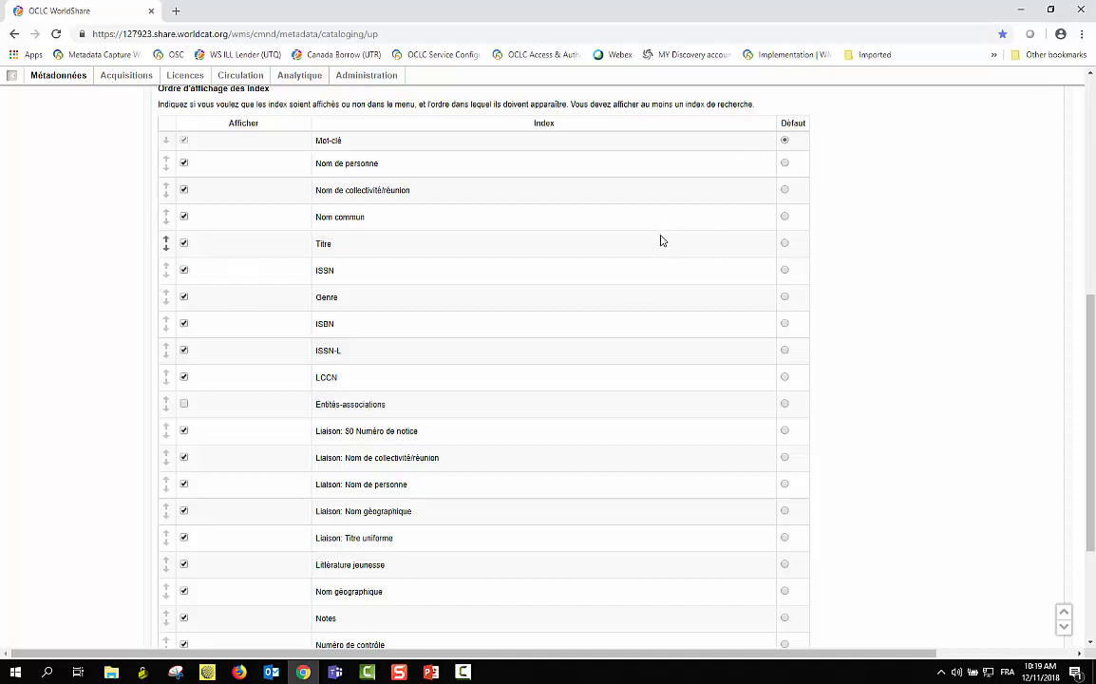
scroll(650, 239, up, 2)
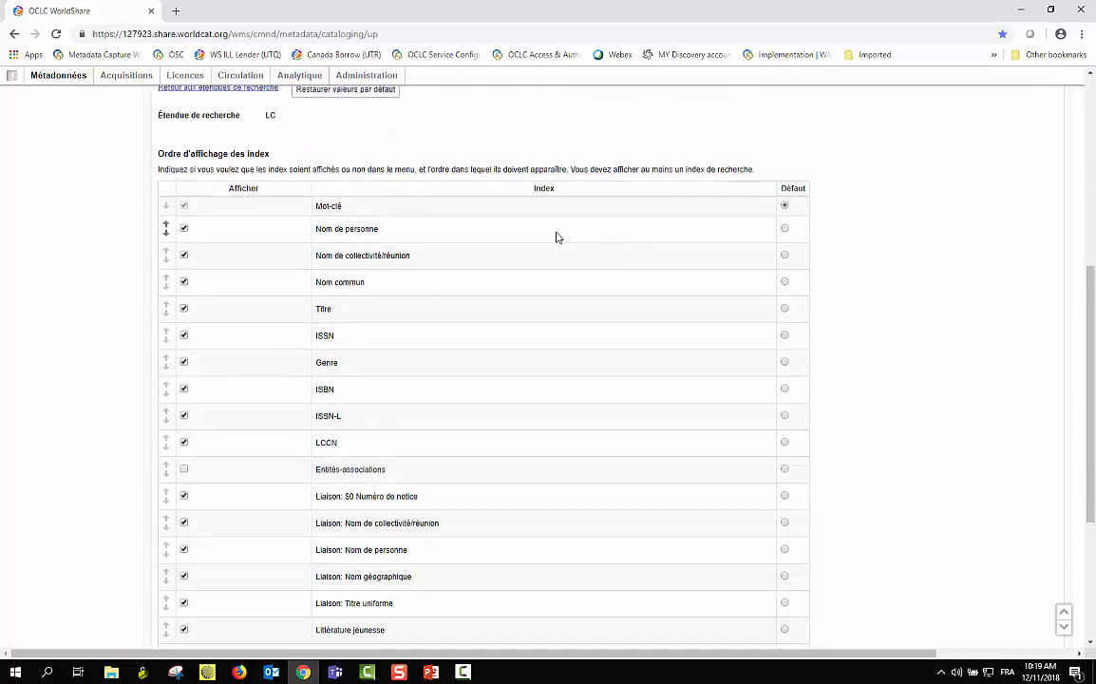
click(228, 154)
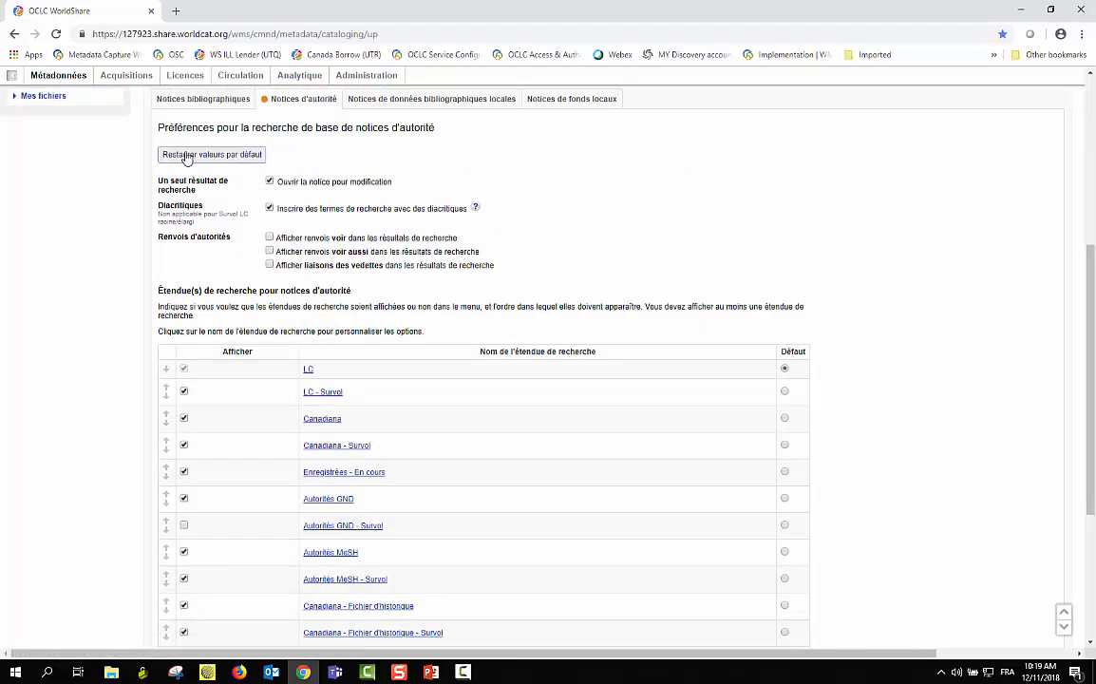
In the Édition des notices preferences, set the default type for Créer une notice to Notice bibliographique and show the Notices d'autorité preferences
scroll(171, 159, down, 1)
scroll(167, 174, up, 3)
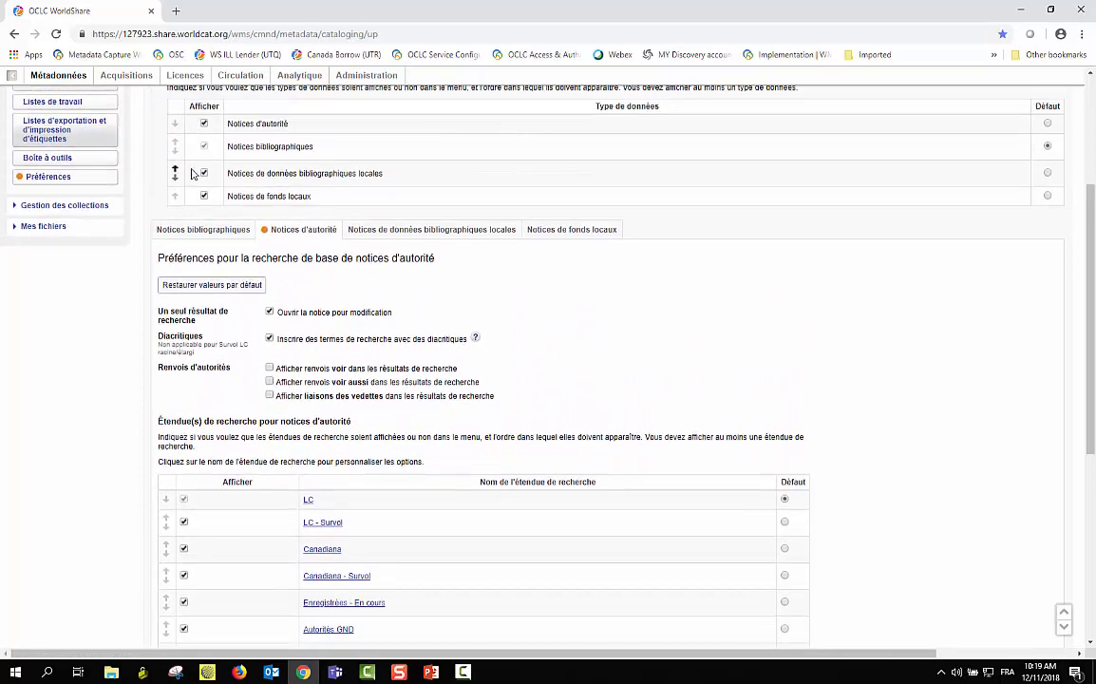
scroll(181, 174, up, 2)
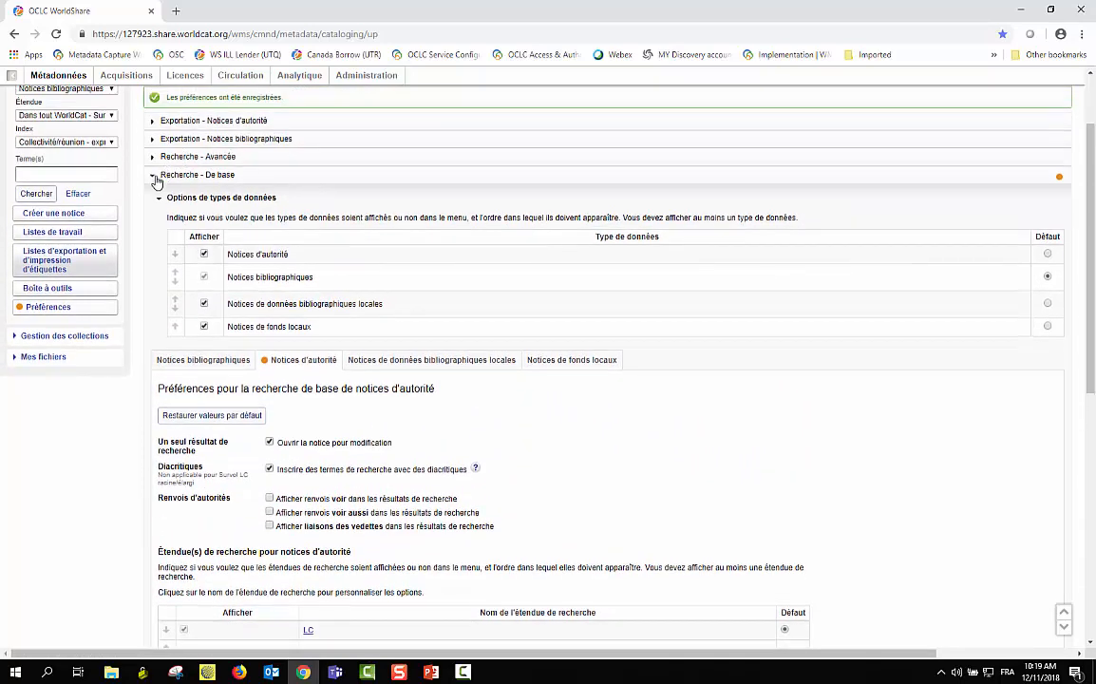
click(155, 177)
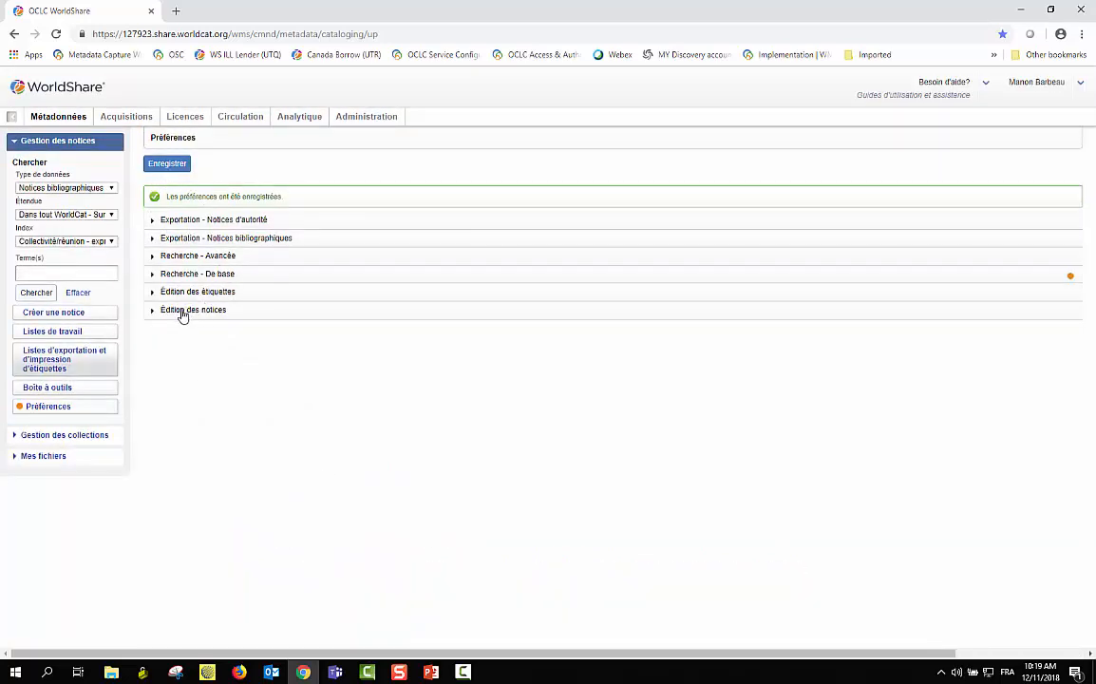
click(183, 314)
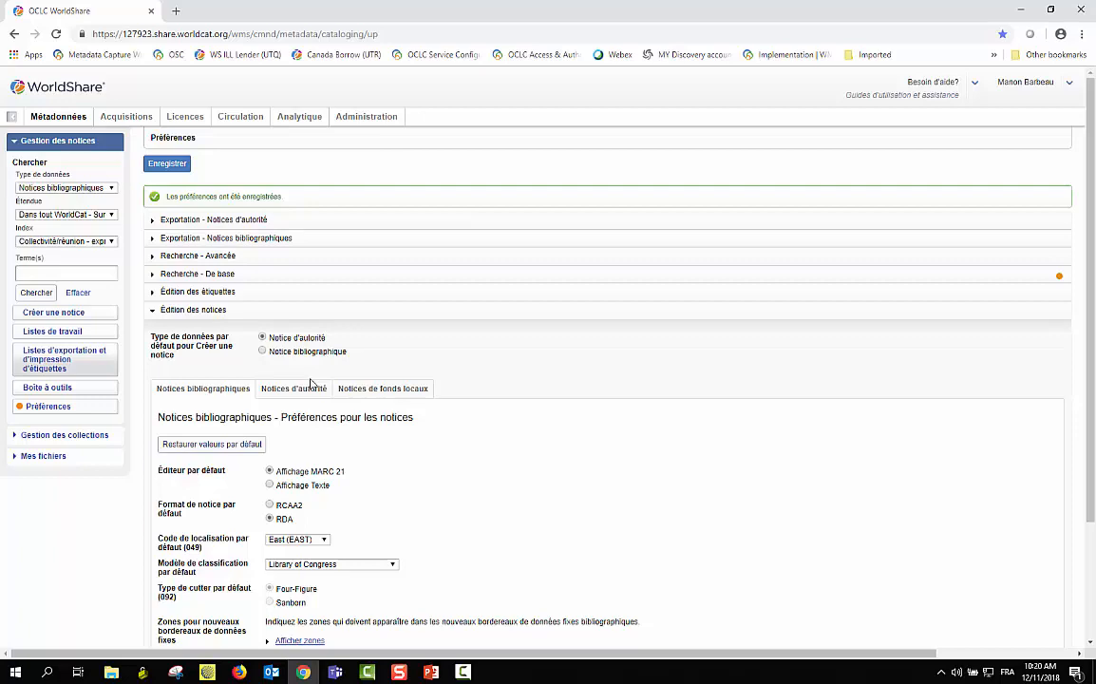
scroll(309, 388, down, 1)
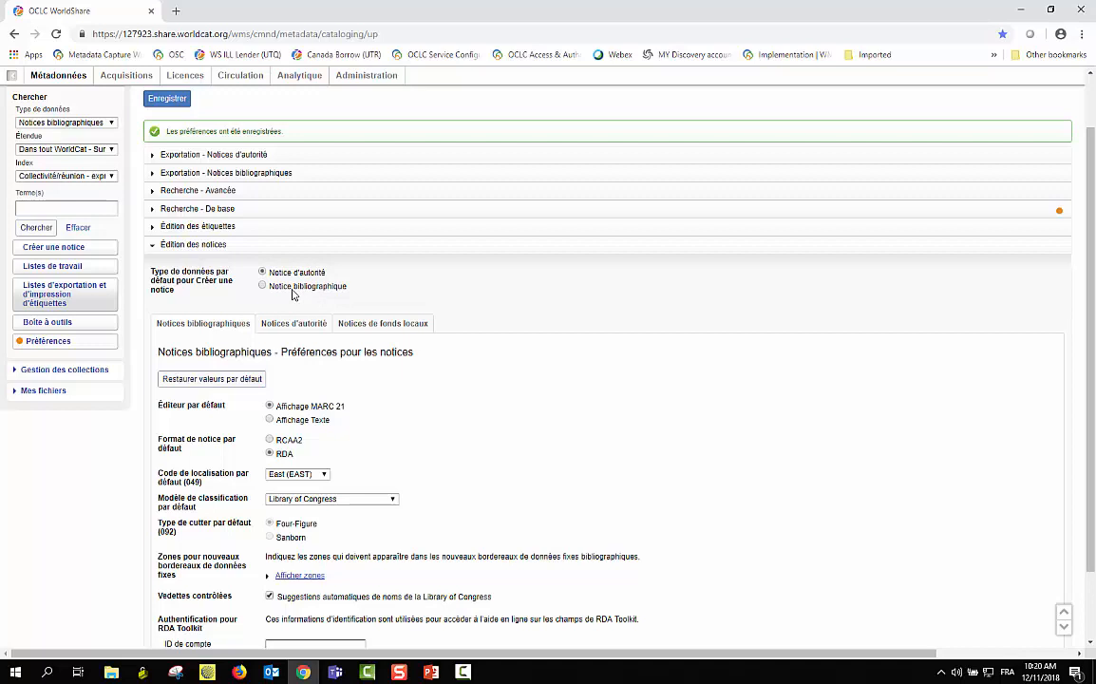
click(264, 286)
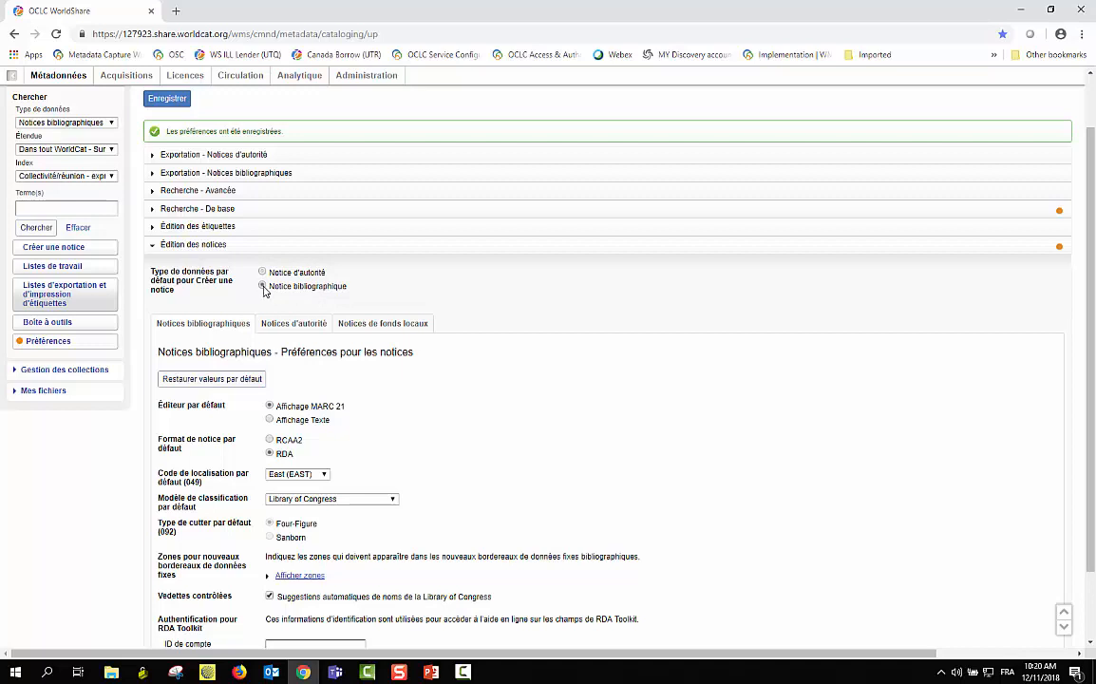
click(294, 324)
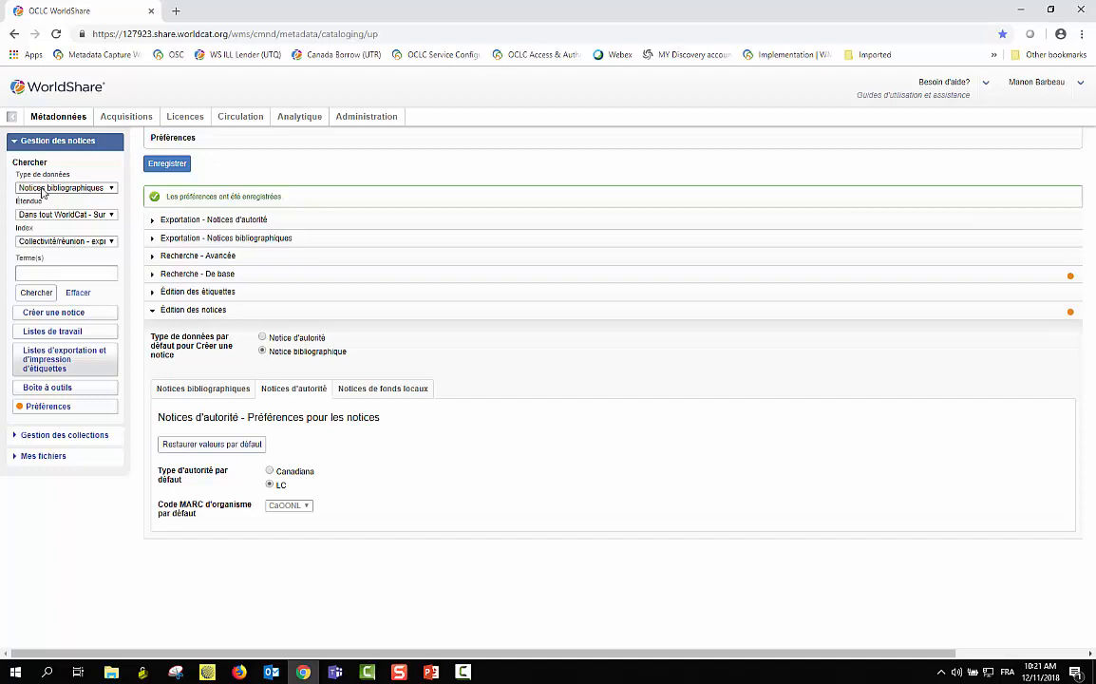
Review the data types and bibliographic search scopes, and set the search to Notices d'autorité in the LC scope
click(111, 190)
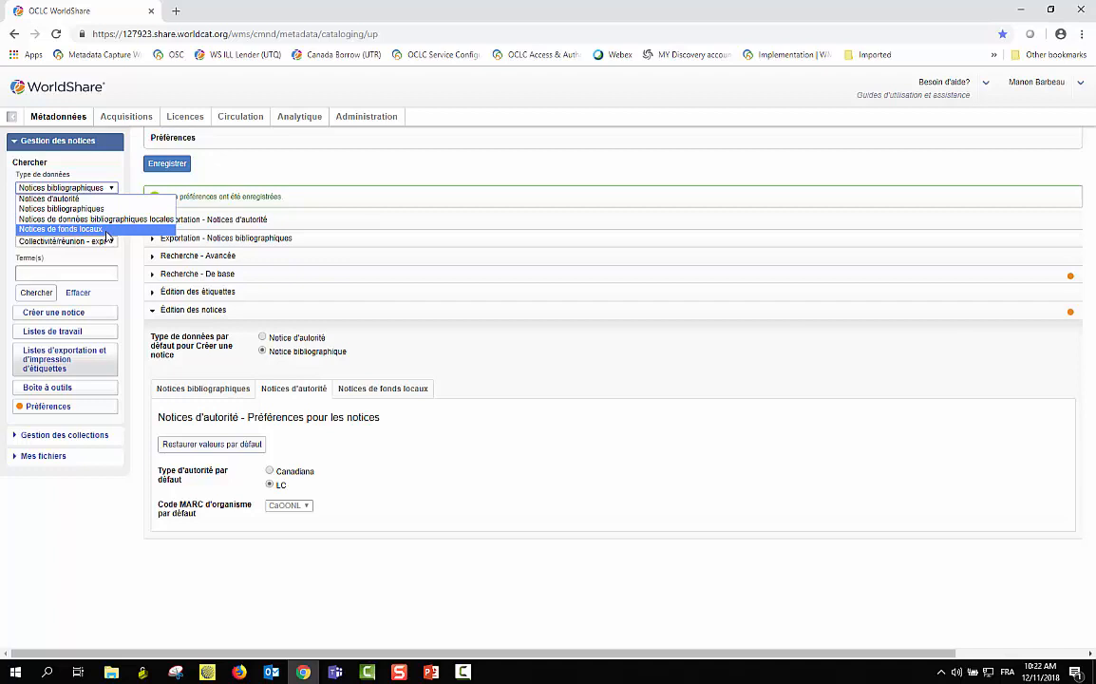
click(91, 537)
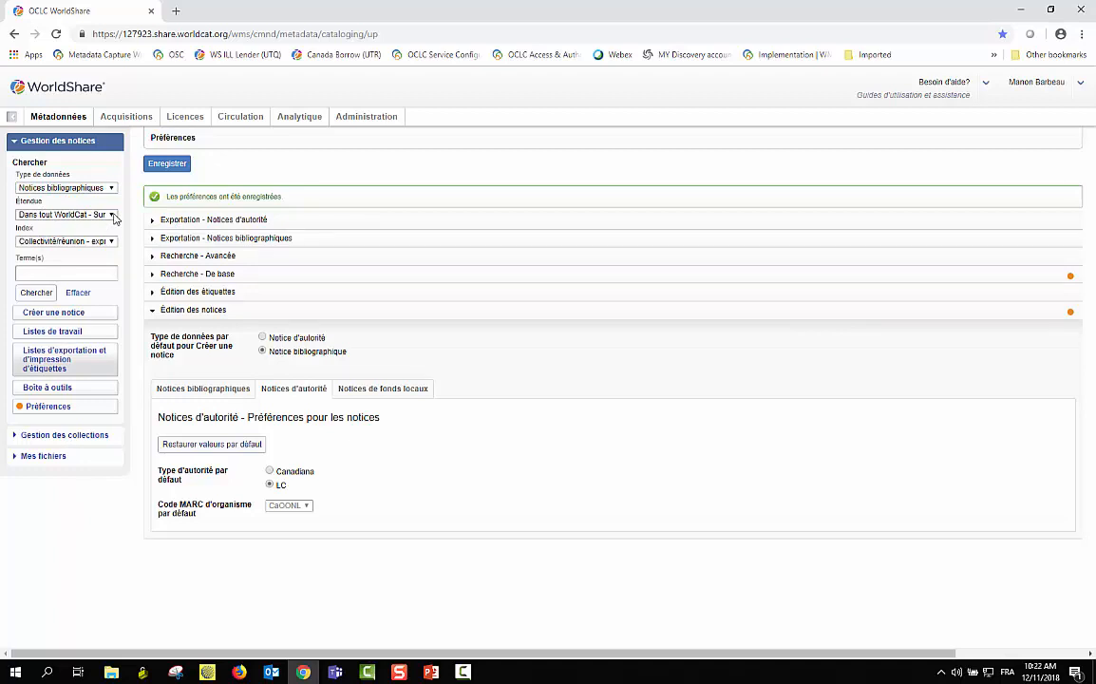
click(113, 217)
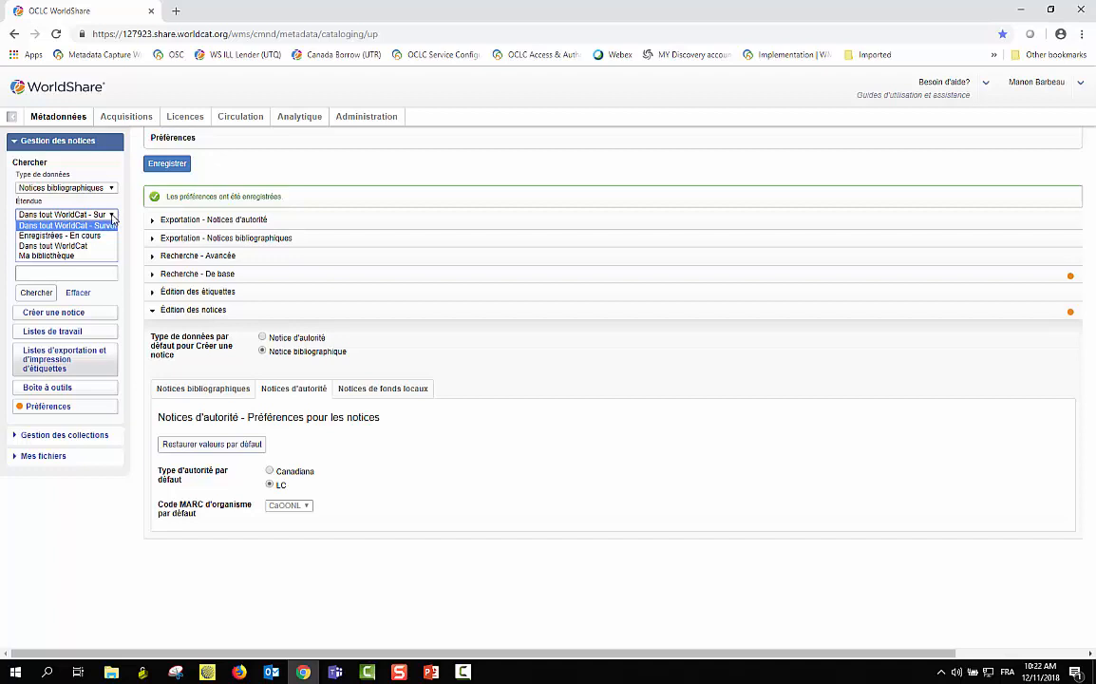
click(81, 181)
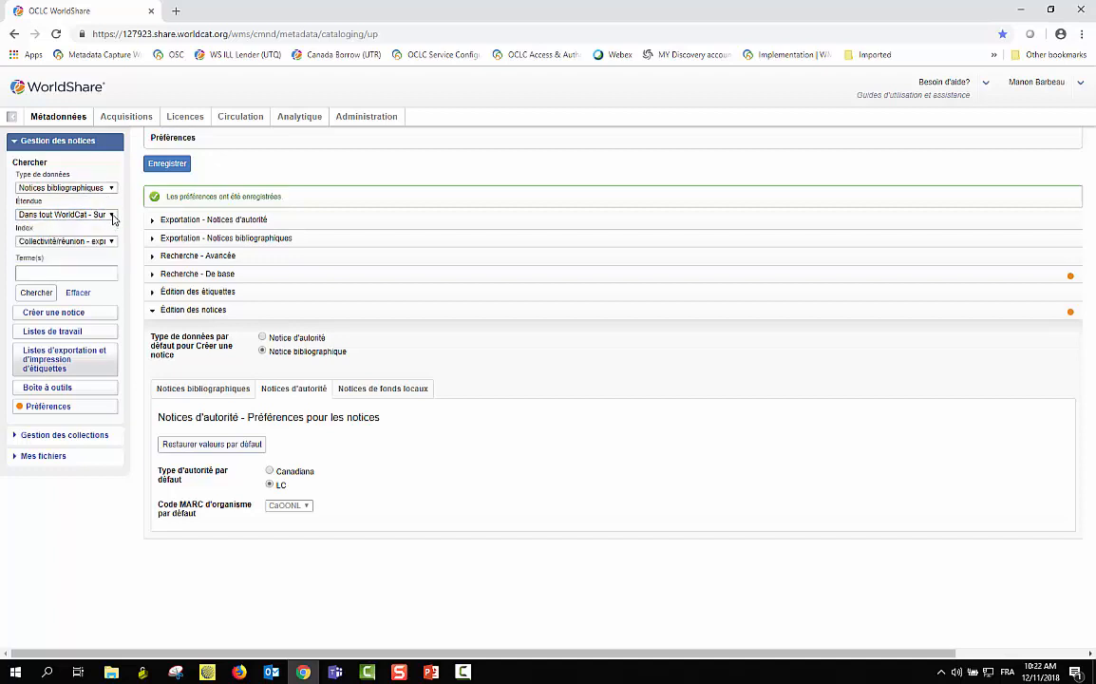
click(108, 215)
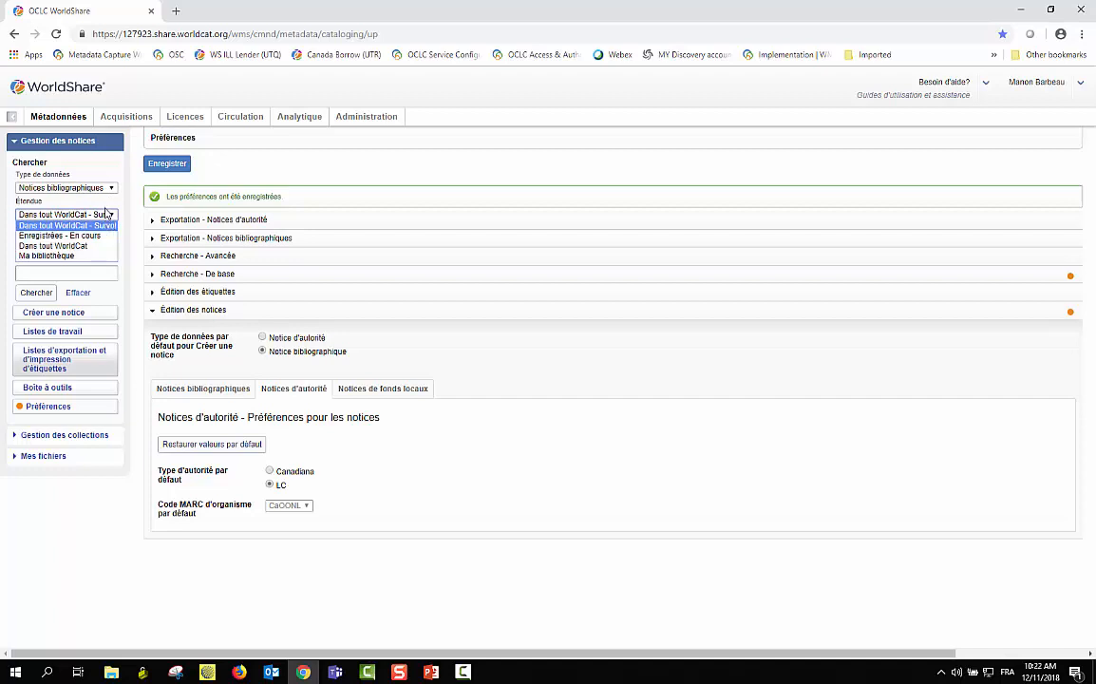
click(107, 191)
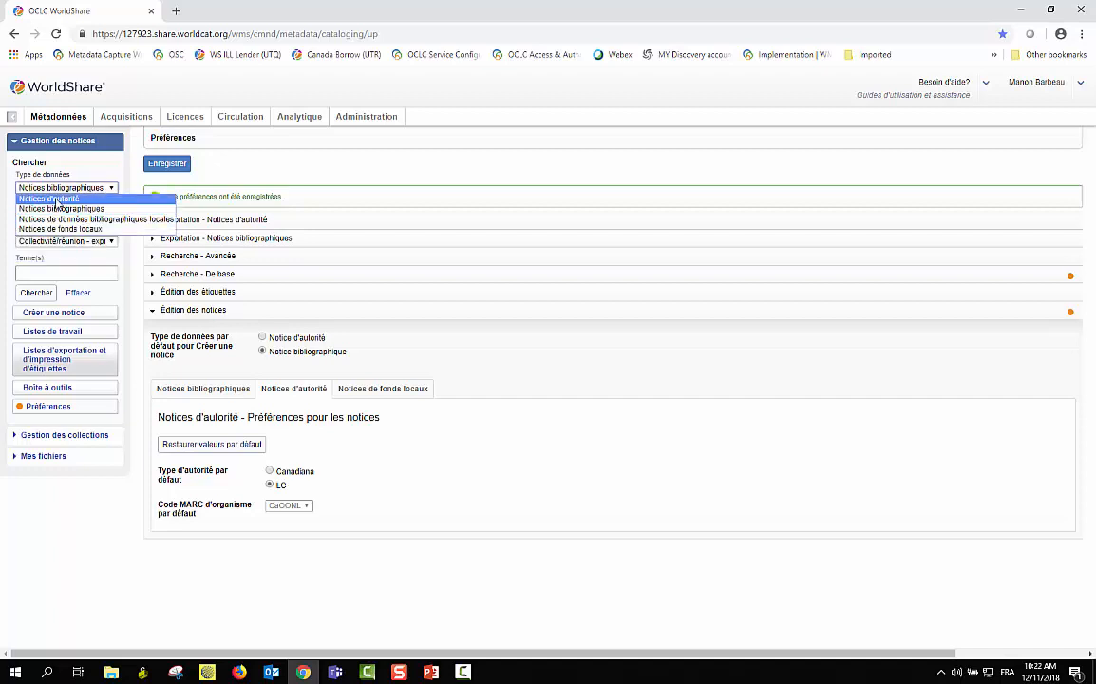
click(66, 199)
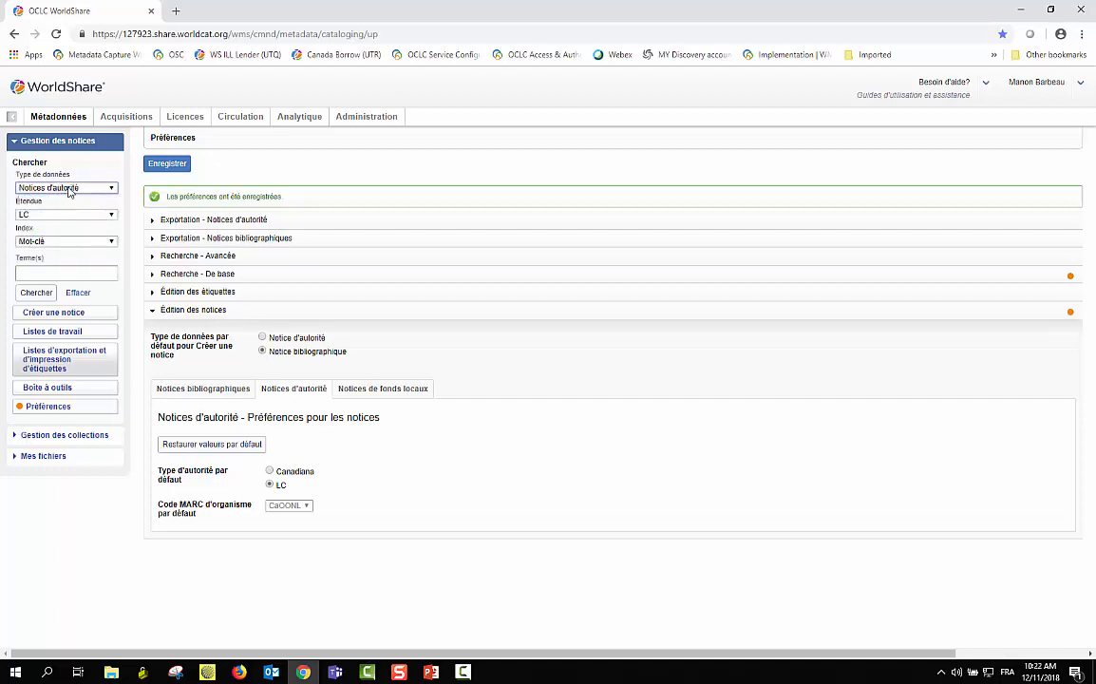
click(110, 216)
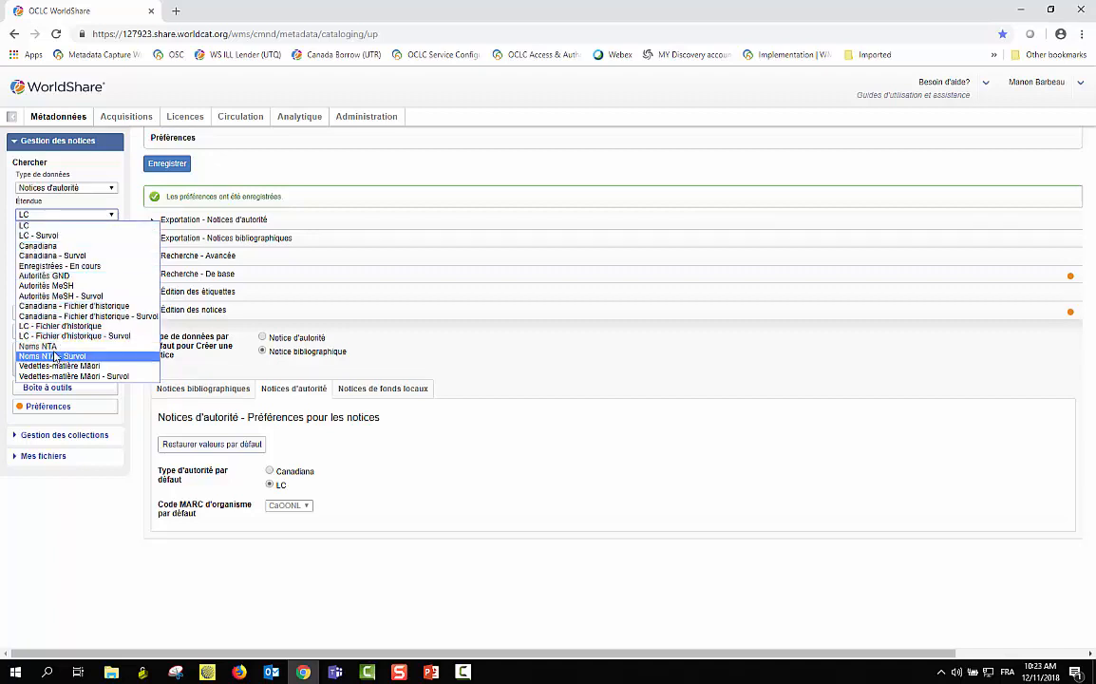
click(58, 226)
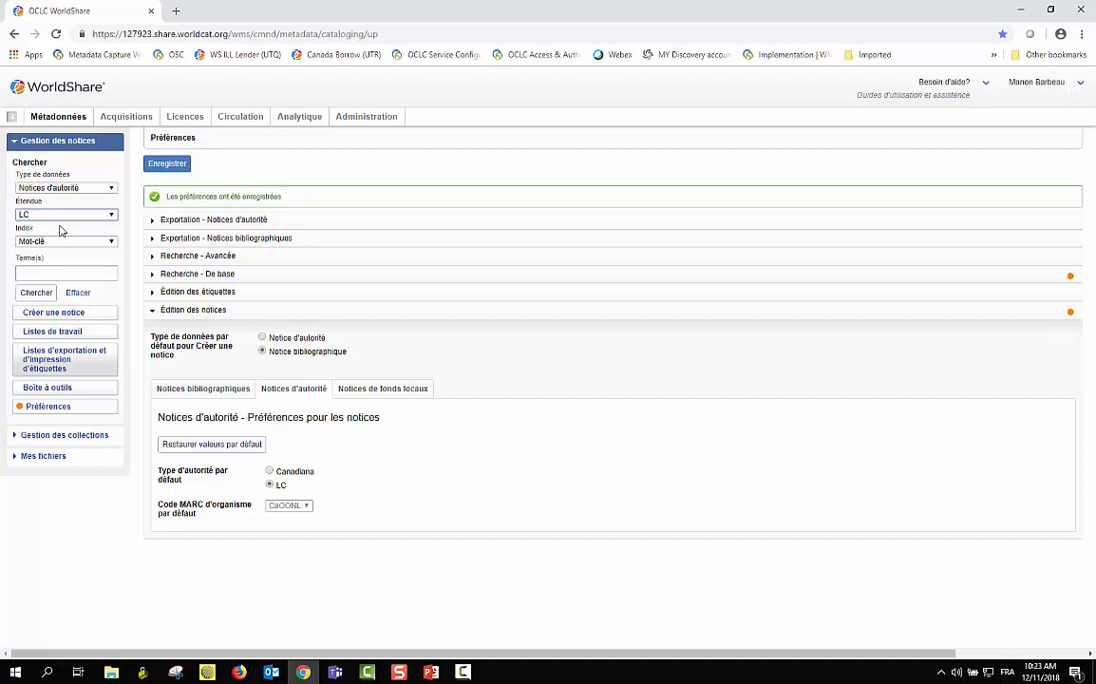
Switch the authority search scope to Enregistrées - En cours, view its available indexes, and return the scope to LC
click(107, 214)
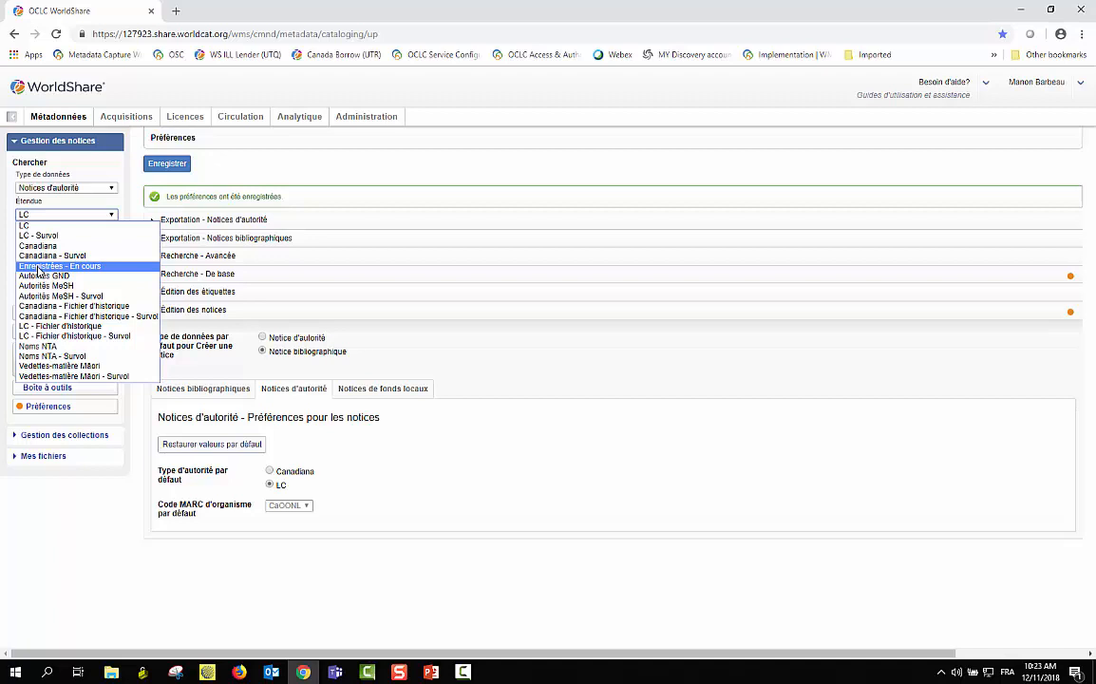
click(88, 269)
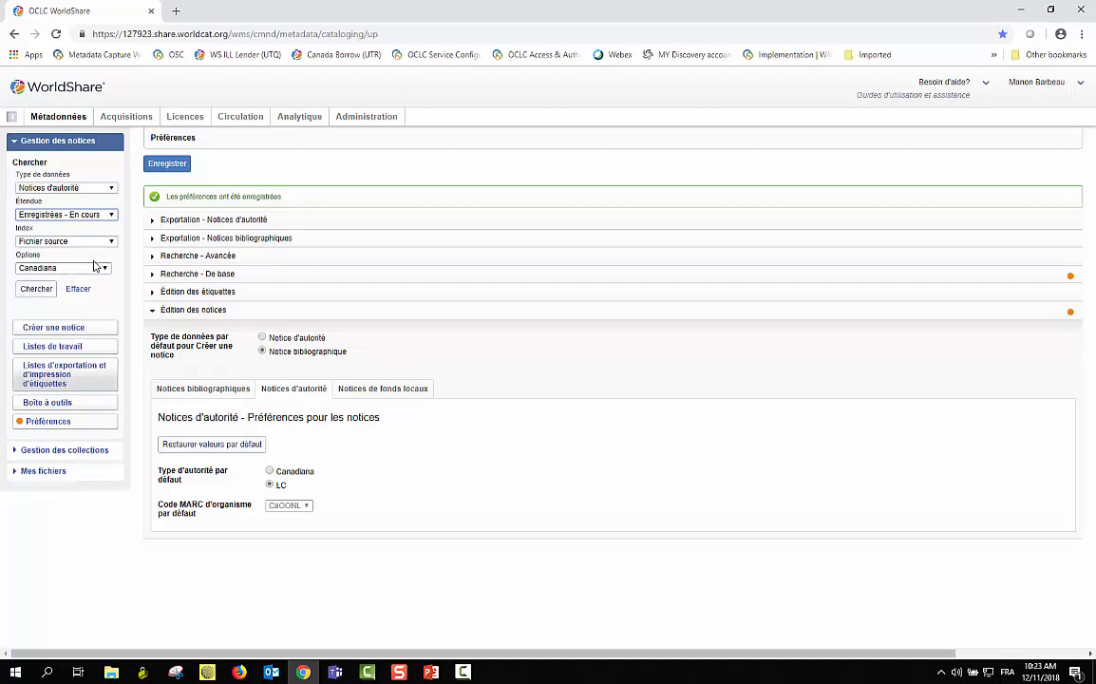
click(112, 243)
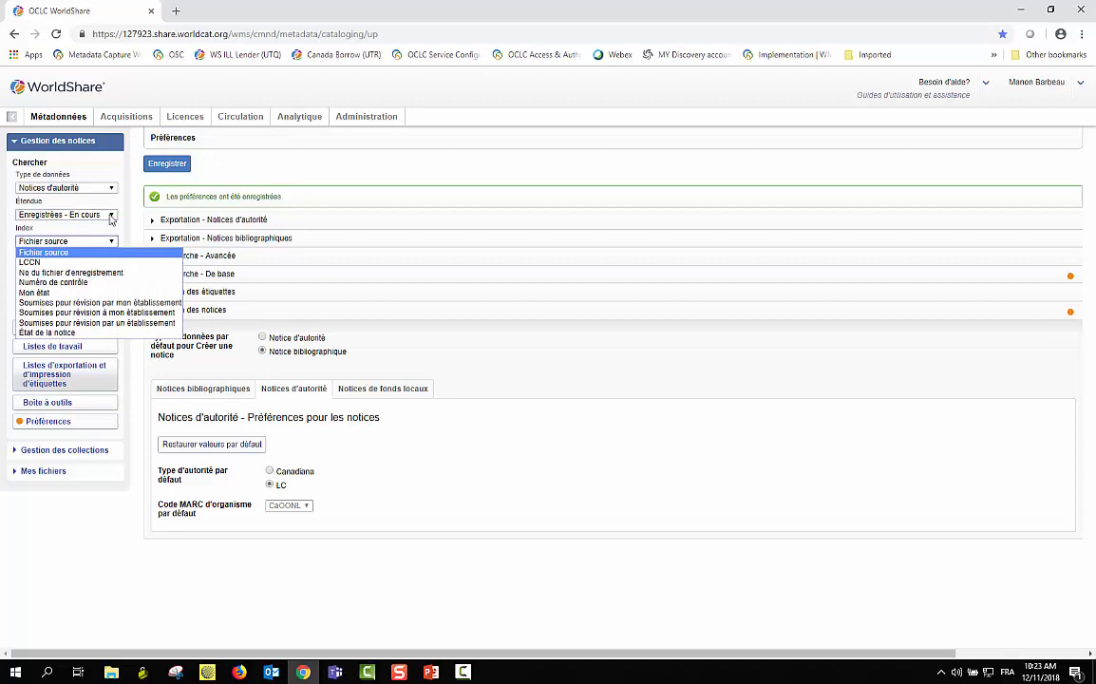
click(111, 216)
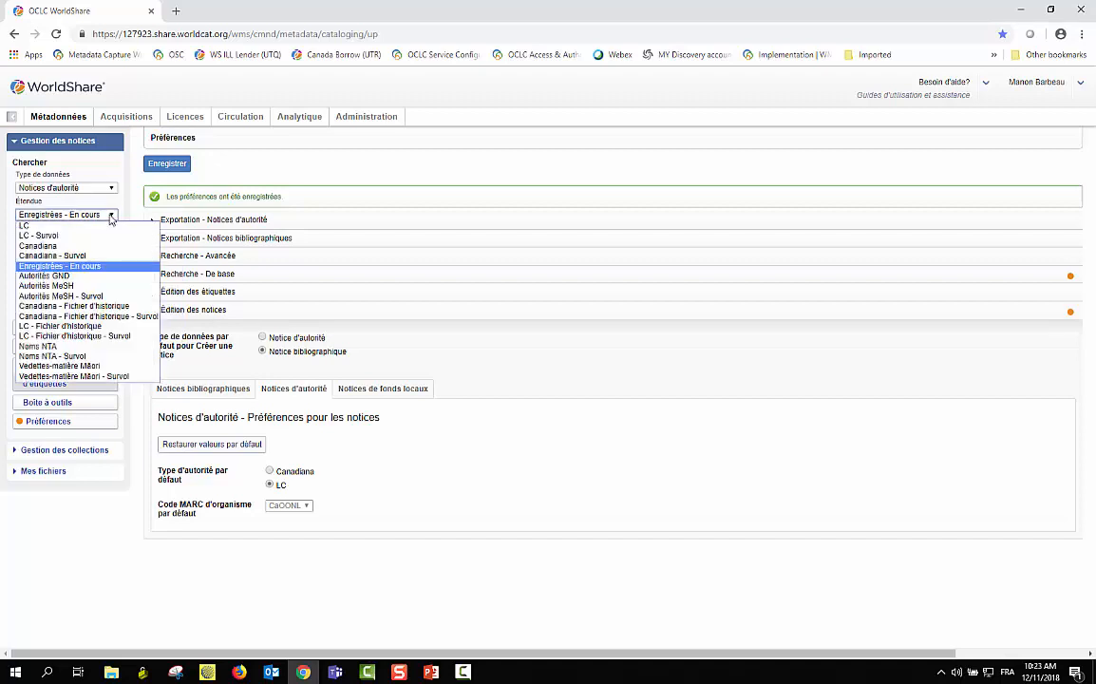
click(41, 226)
Search the LC authority records for "oclc" with the Nom de collectivité/réunion index
click(113, 241)
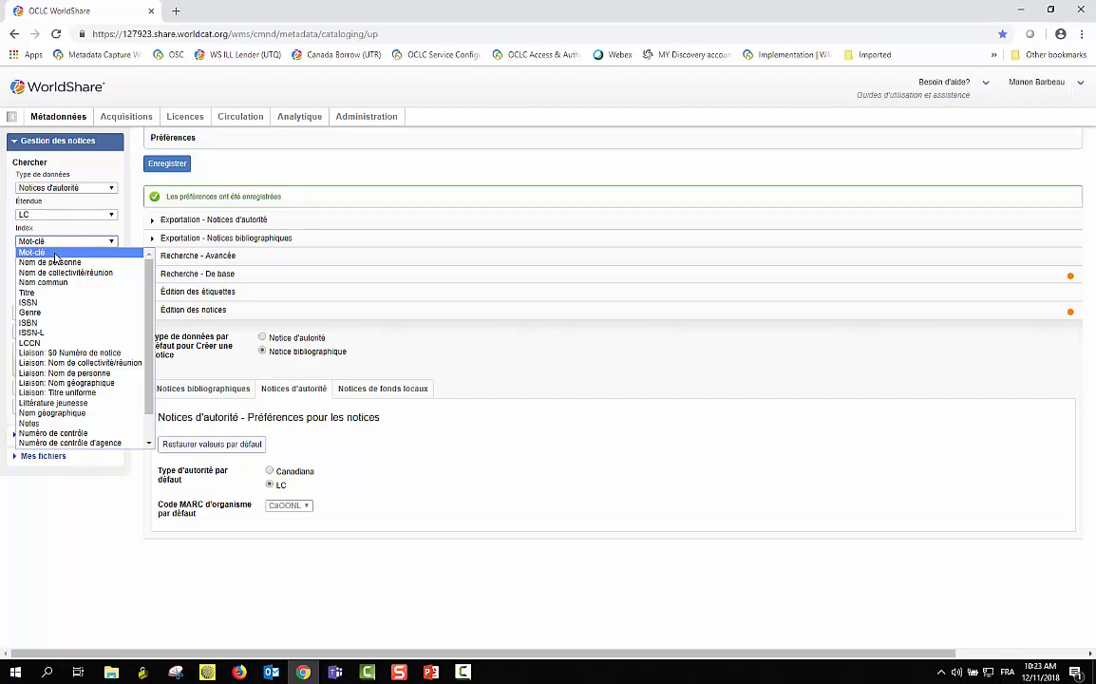
click(27, 568)
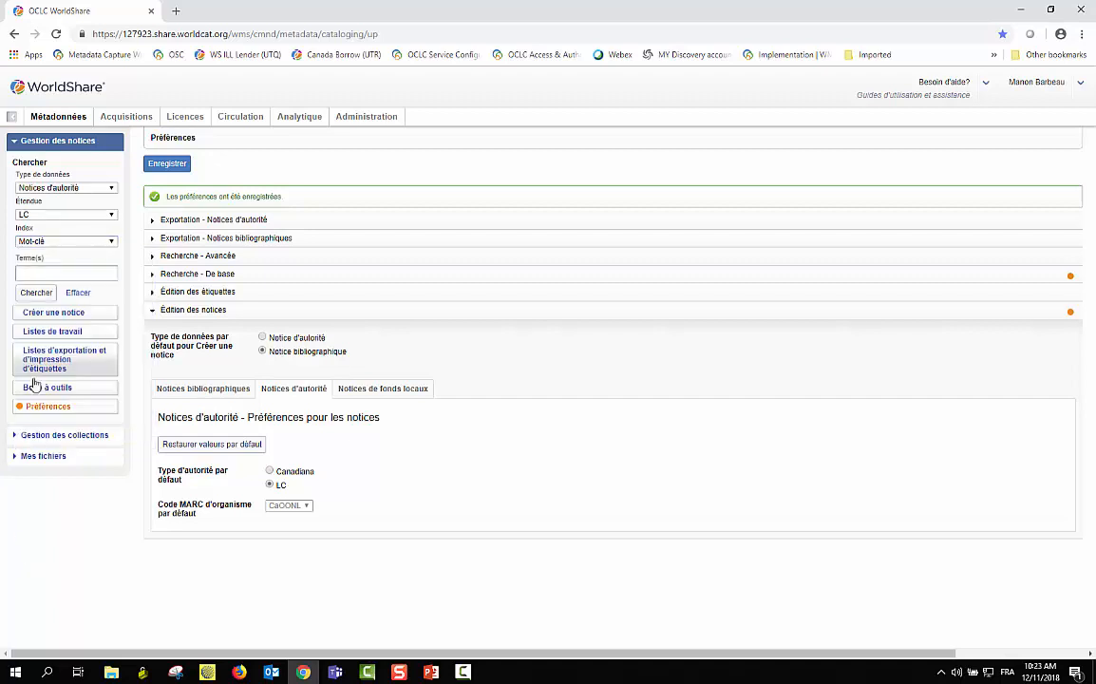
click(105, 242)
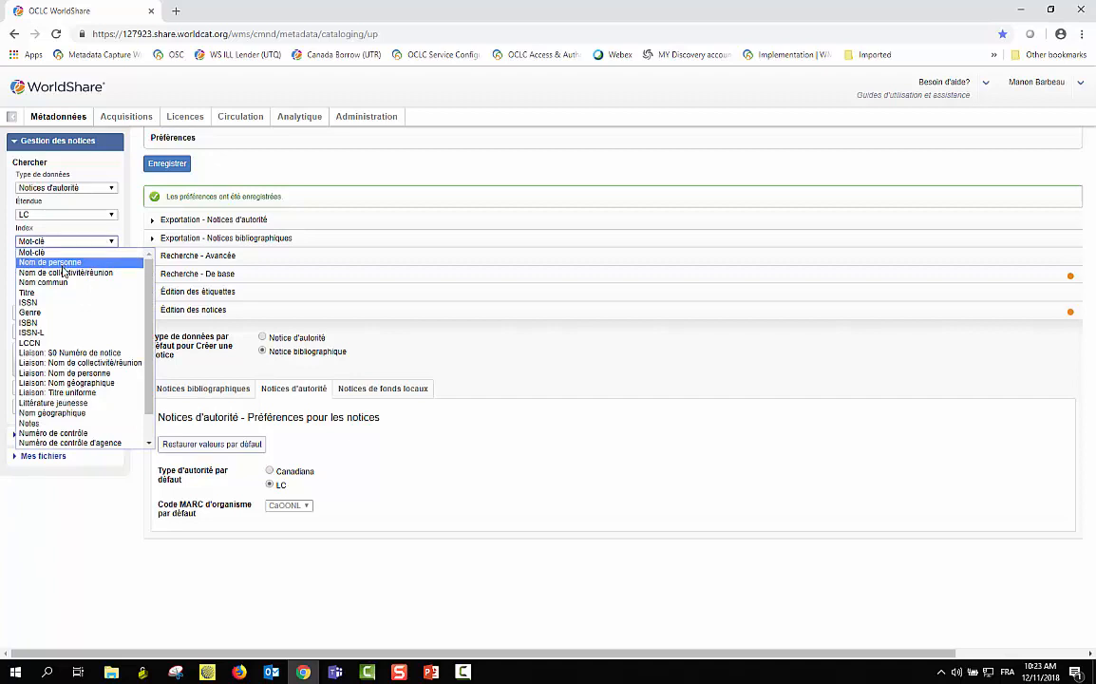
click(64, 274)
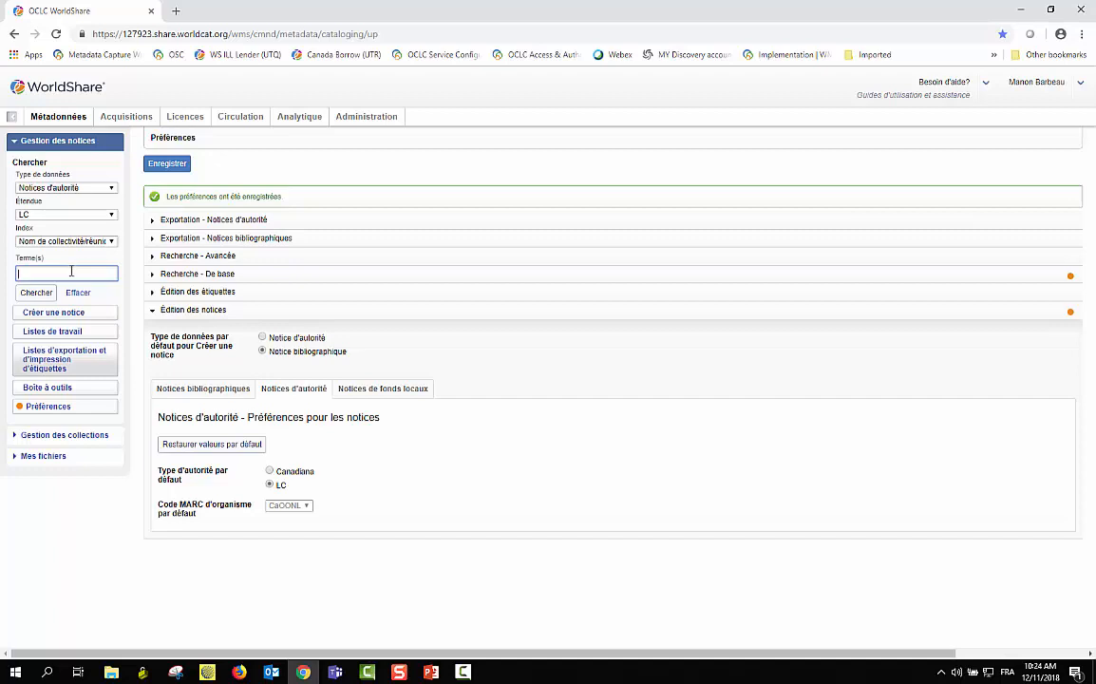
click(71, 268)
click(42, 294)
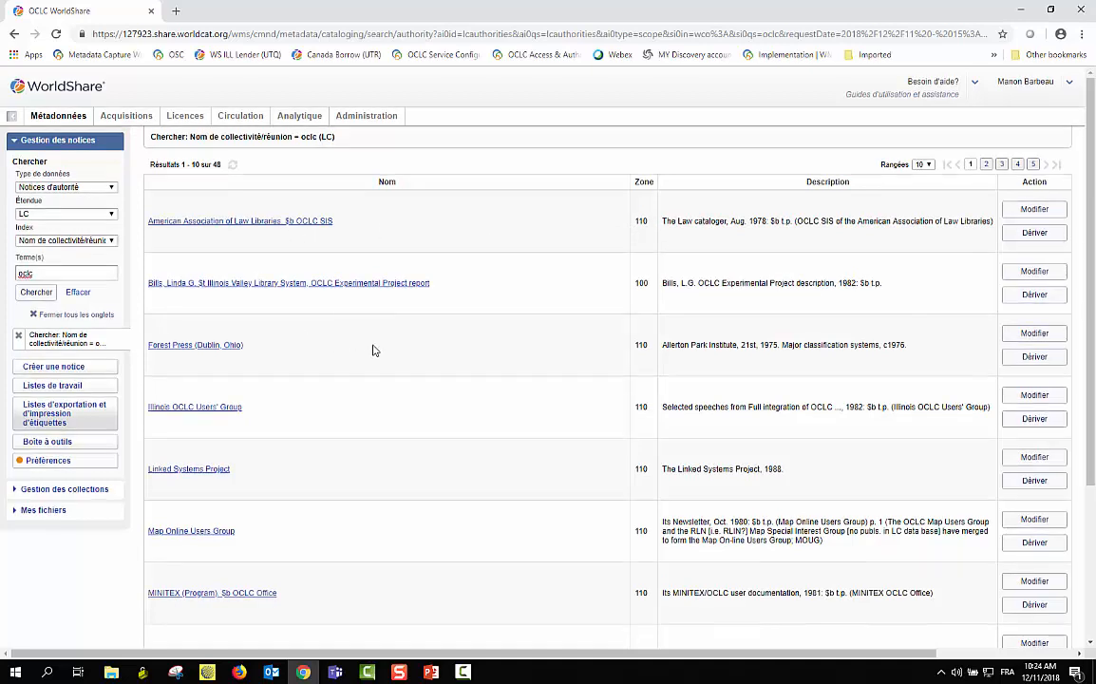
Open the OCLC authority record from the search results and examine its fields from beginning to end
scroll(373, 351, down, 1)
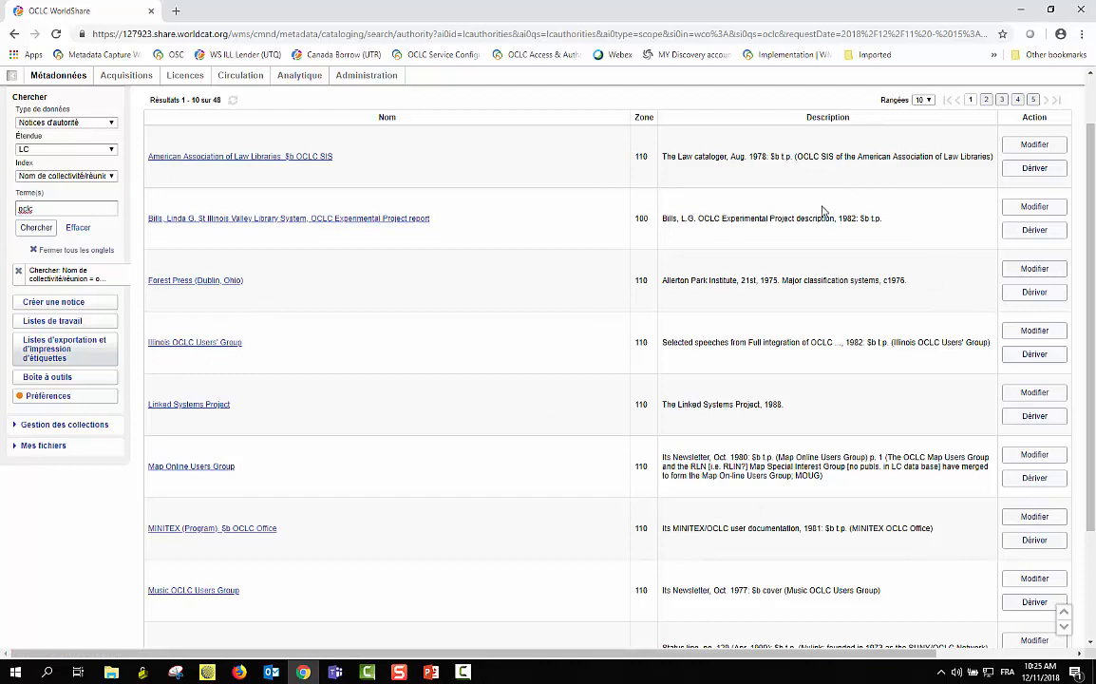
scroll(316, 357, down, 3)
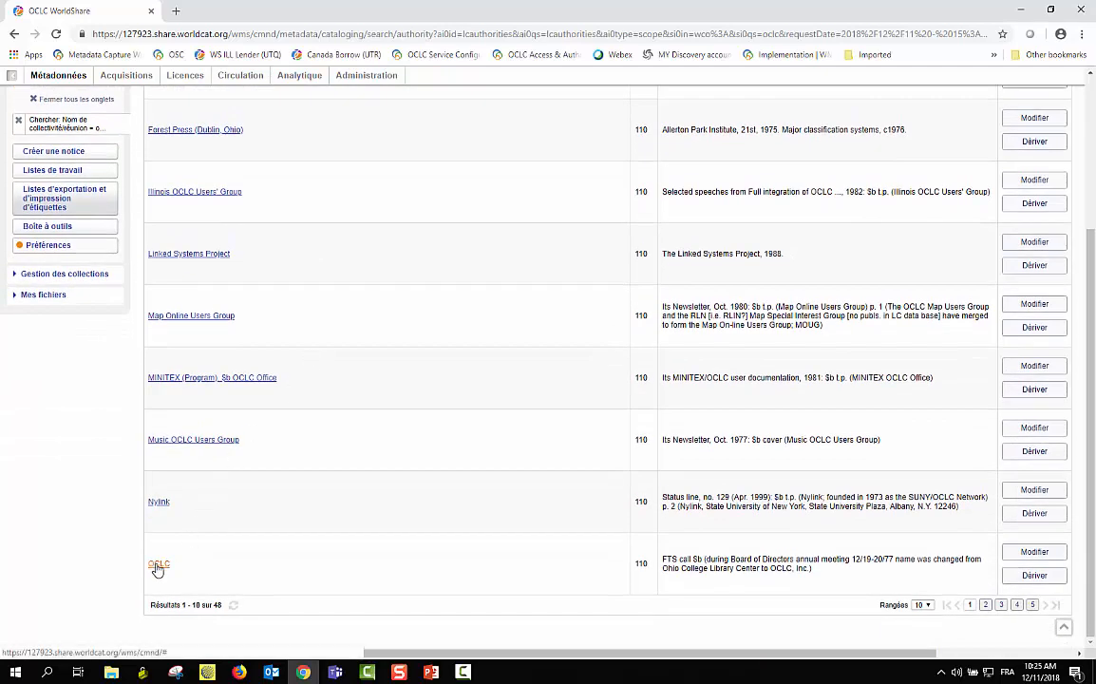
click(159, 566)
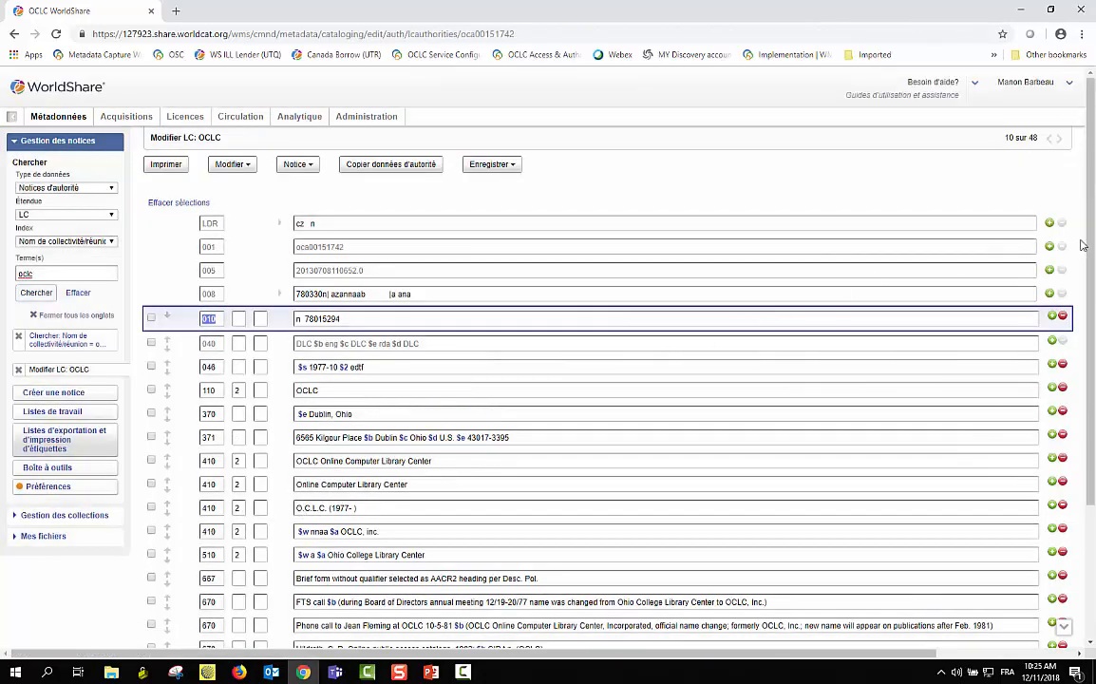
scroll(1094, 144, down, 1)
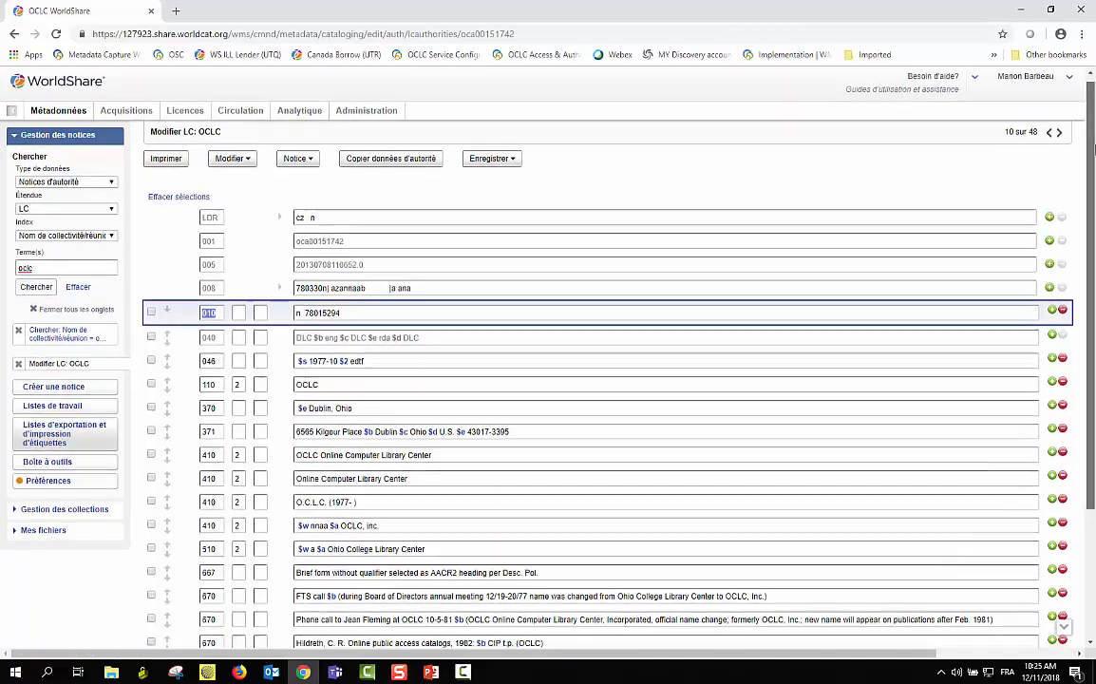
scroll(608, 380, down, 4)
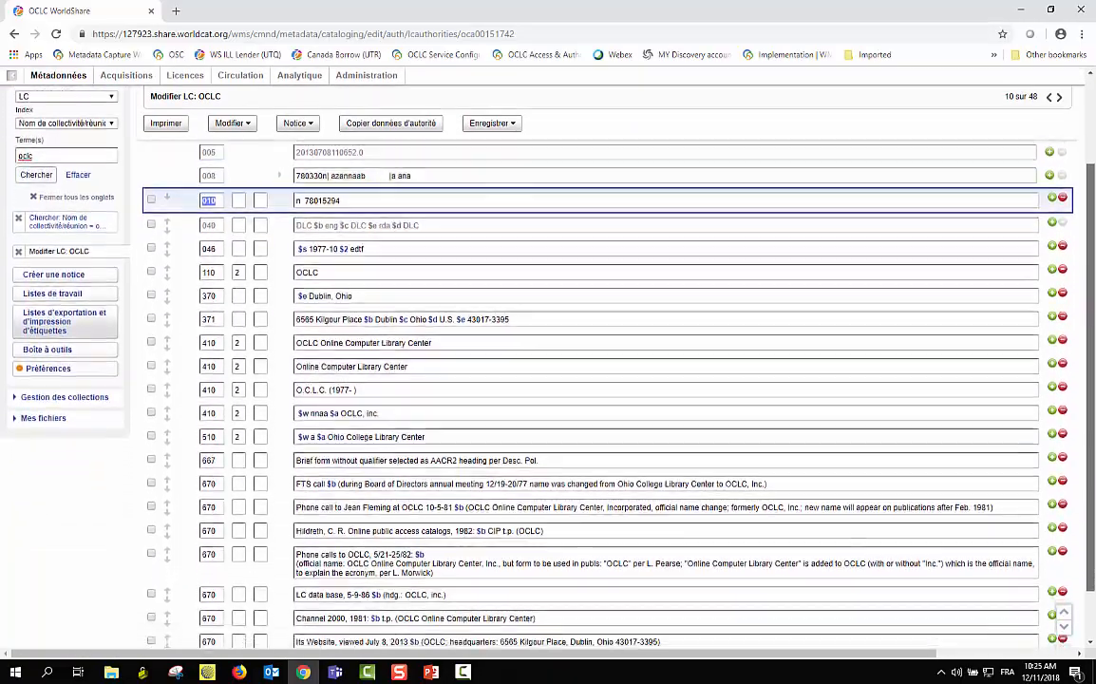
scroll(608, 380, up, 3)
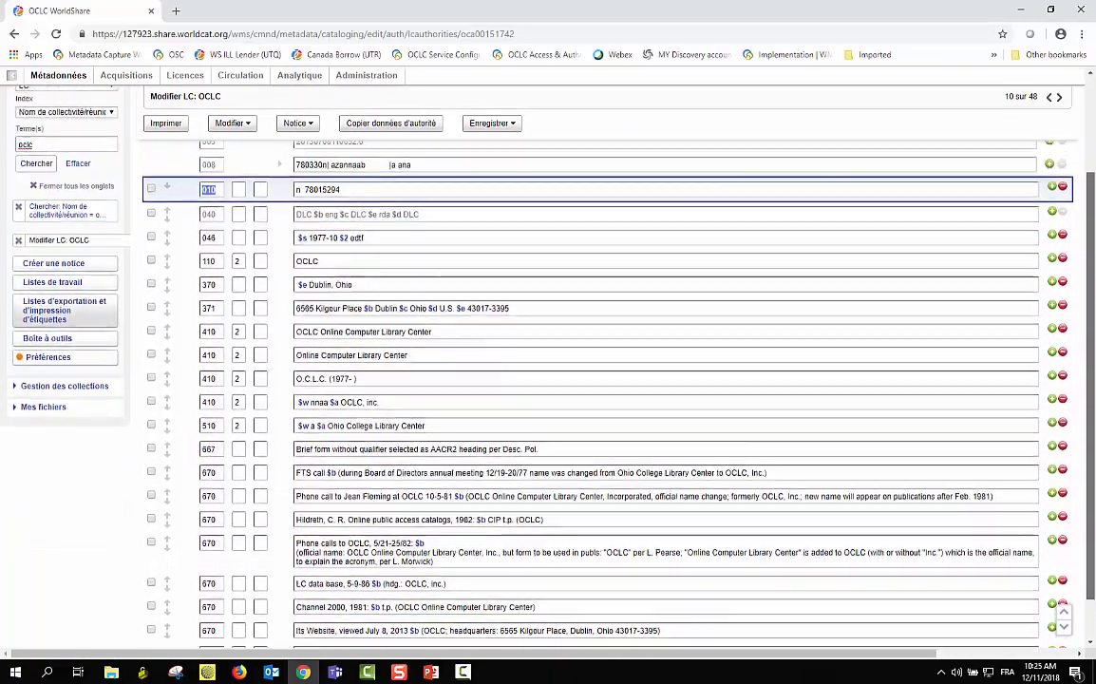
scroll(608, 380, up, 1)
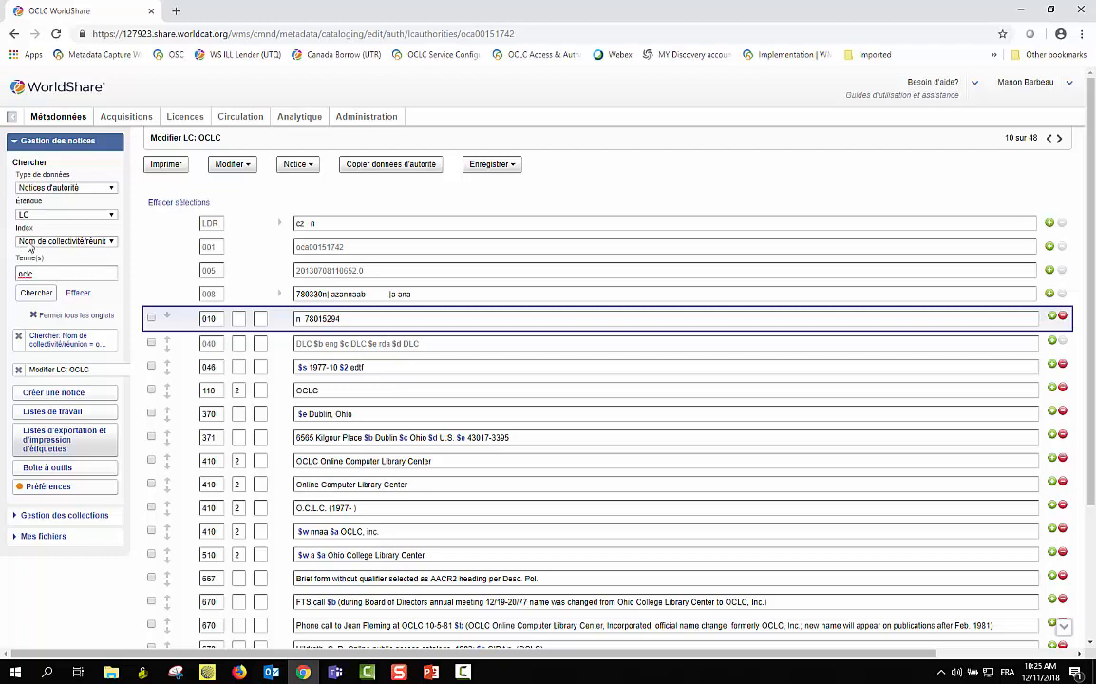
Set the search to LC - Survol with the Nom de collectivité/réunion - expression index, and close the oclc results and the OCLC record
click(107, 214)
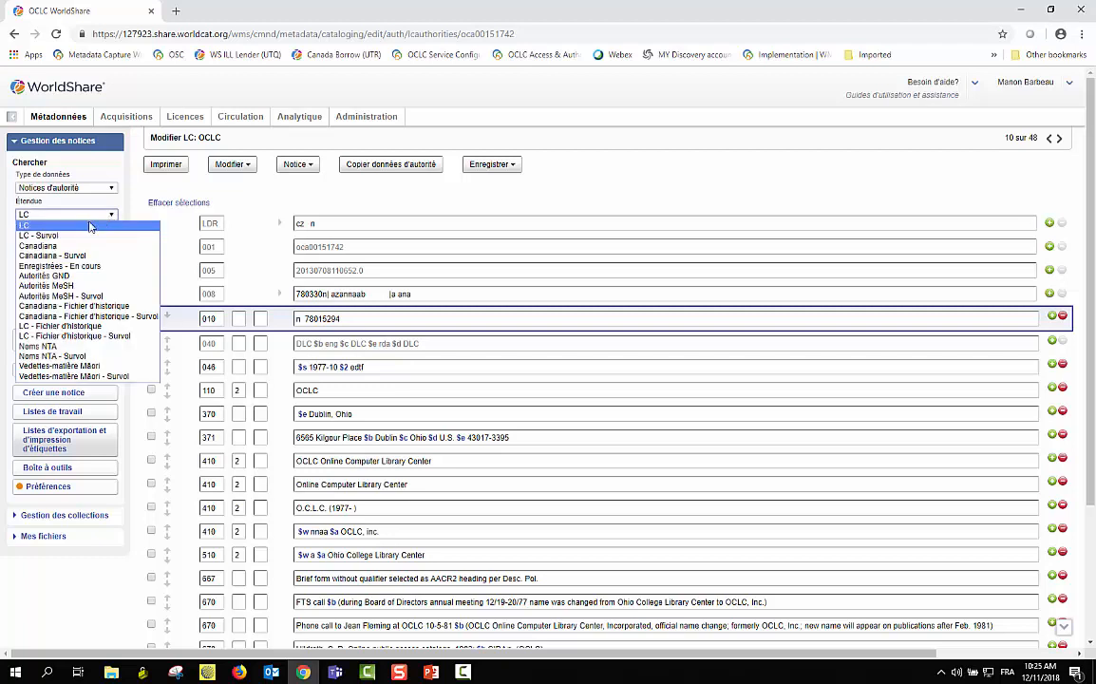
click(42, 237)
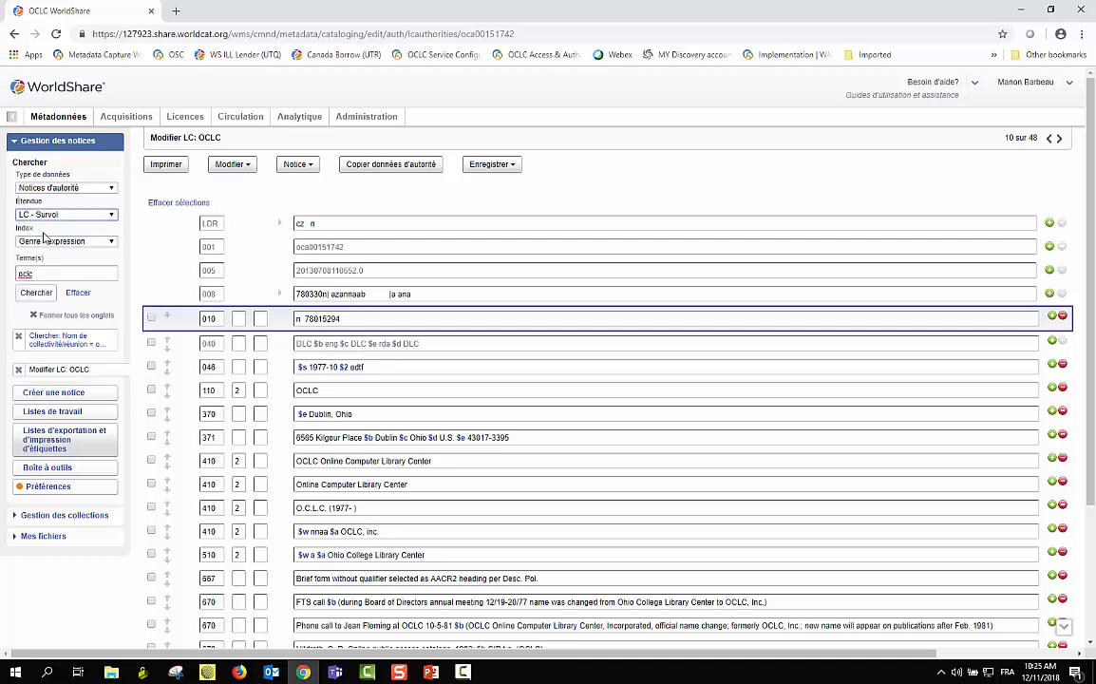
click(110, 242)
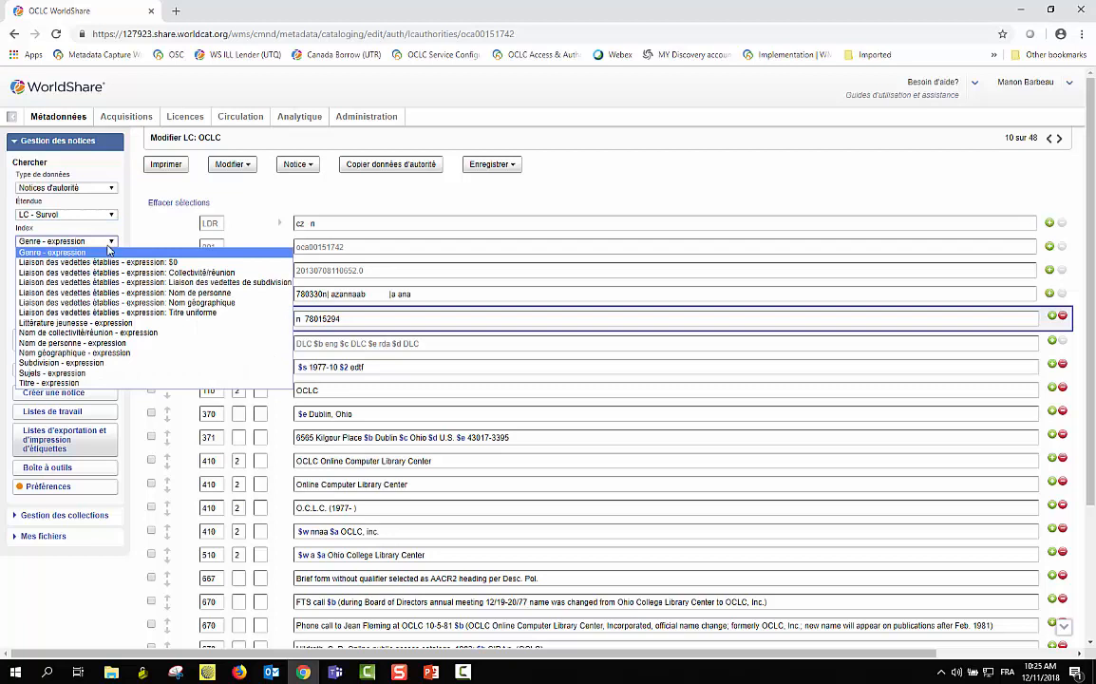
click(110, 334)
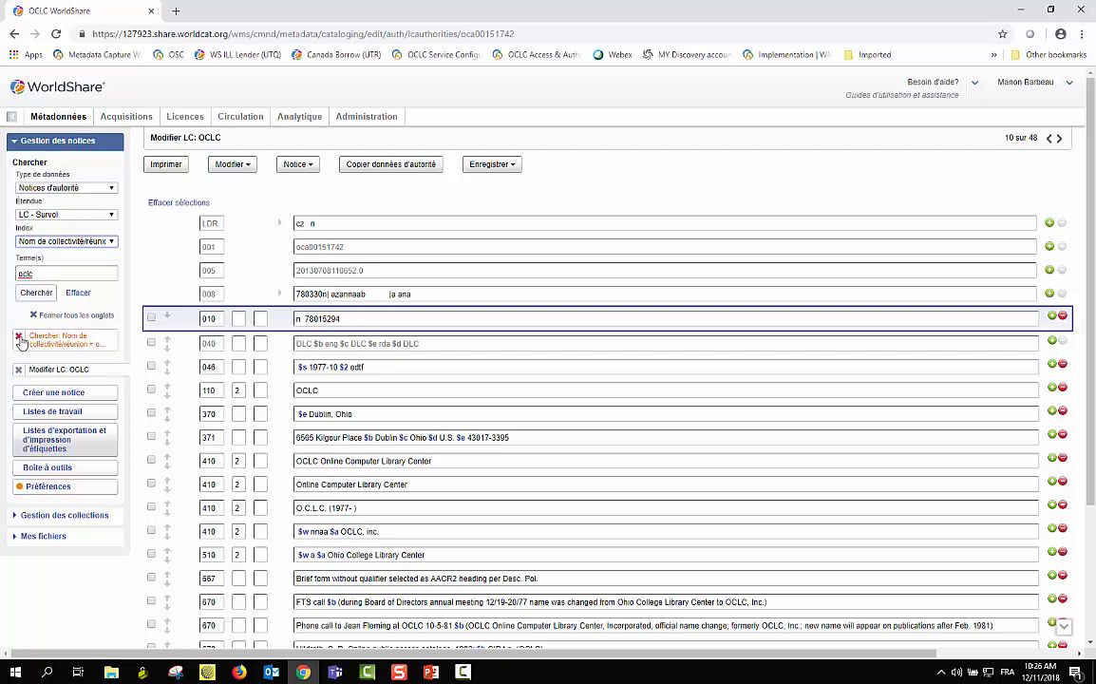
click(19, 337)
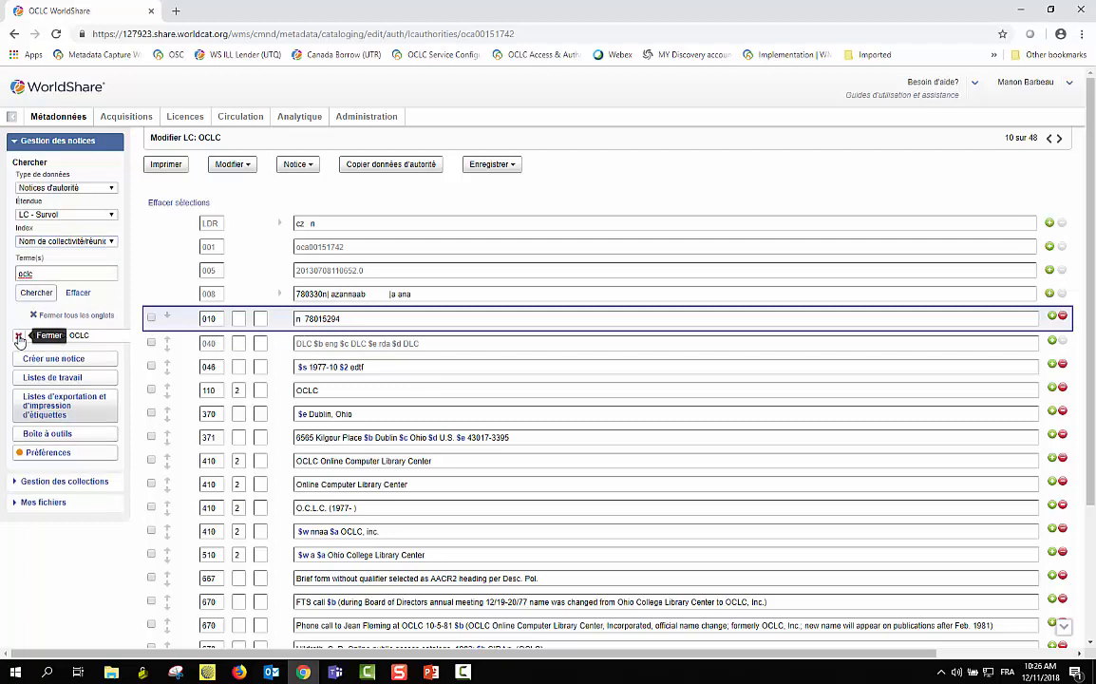
click(19, 337)
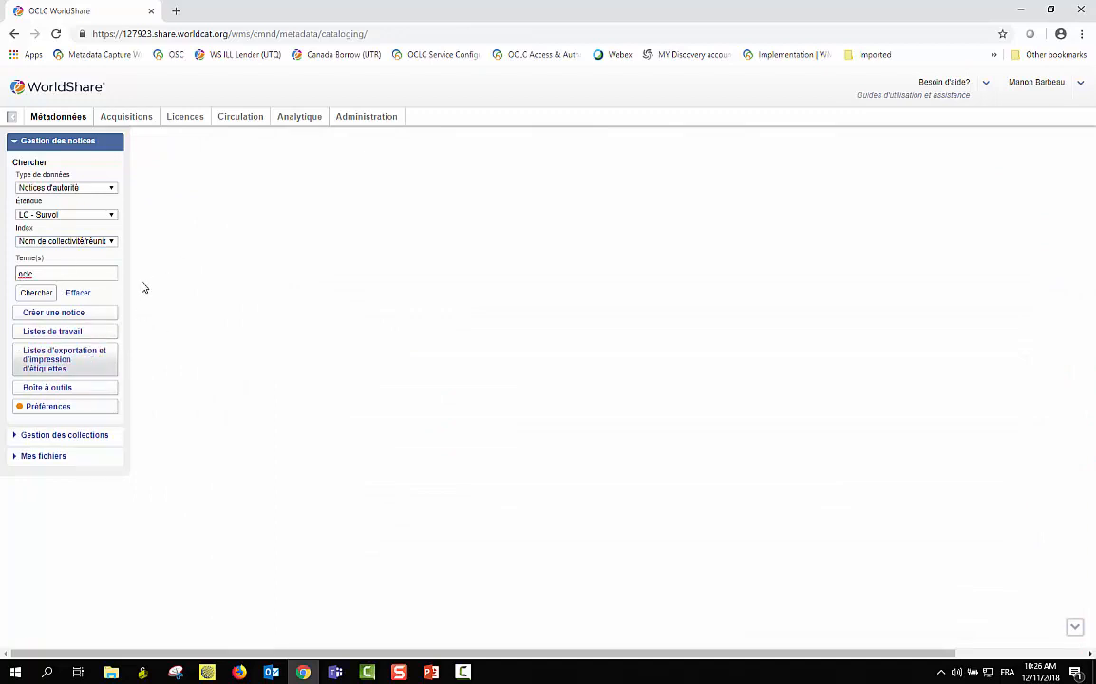
Clear the old search term, browse for "library of congress", and show the records for the exactly matching index term
click(75, 294)
click(45, 272)
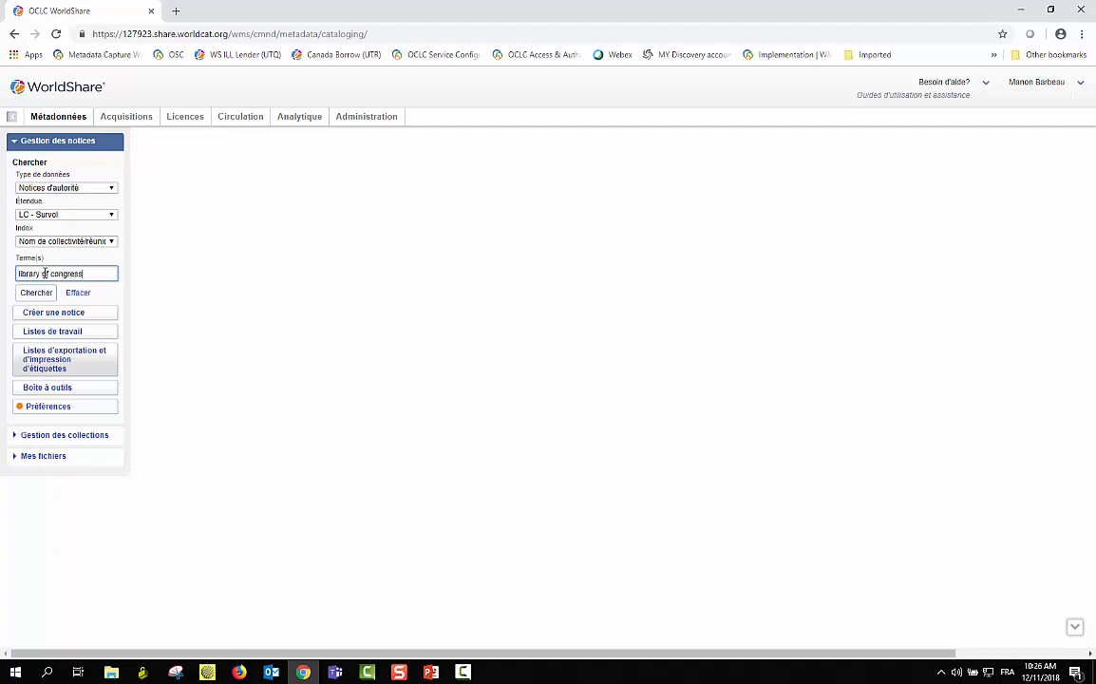
key(Return)
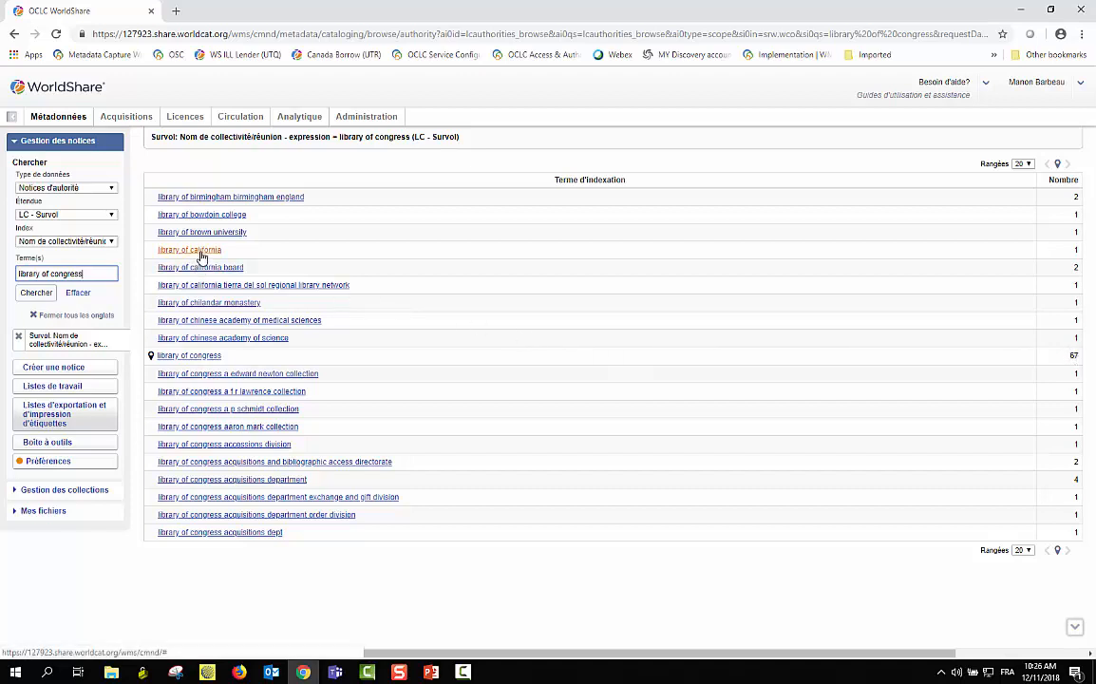
click(175, 360)
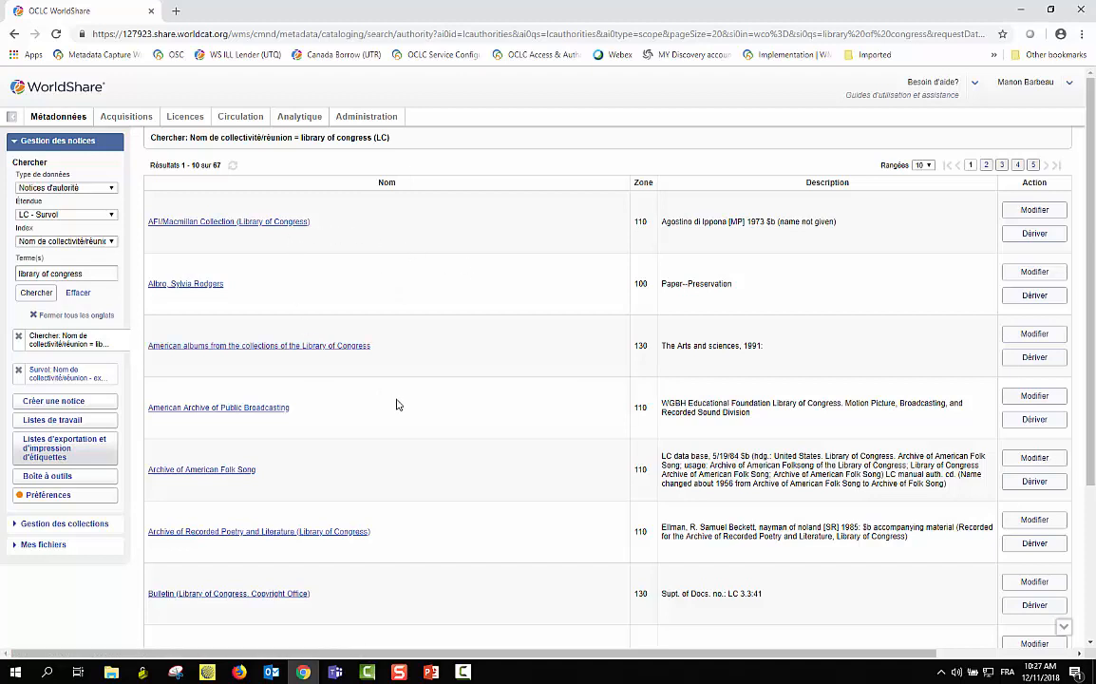
Set the authority search scope to LC and the index to Numéro de contrôle
click(110, 243)
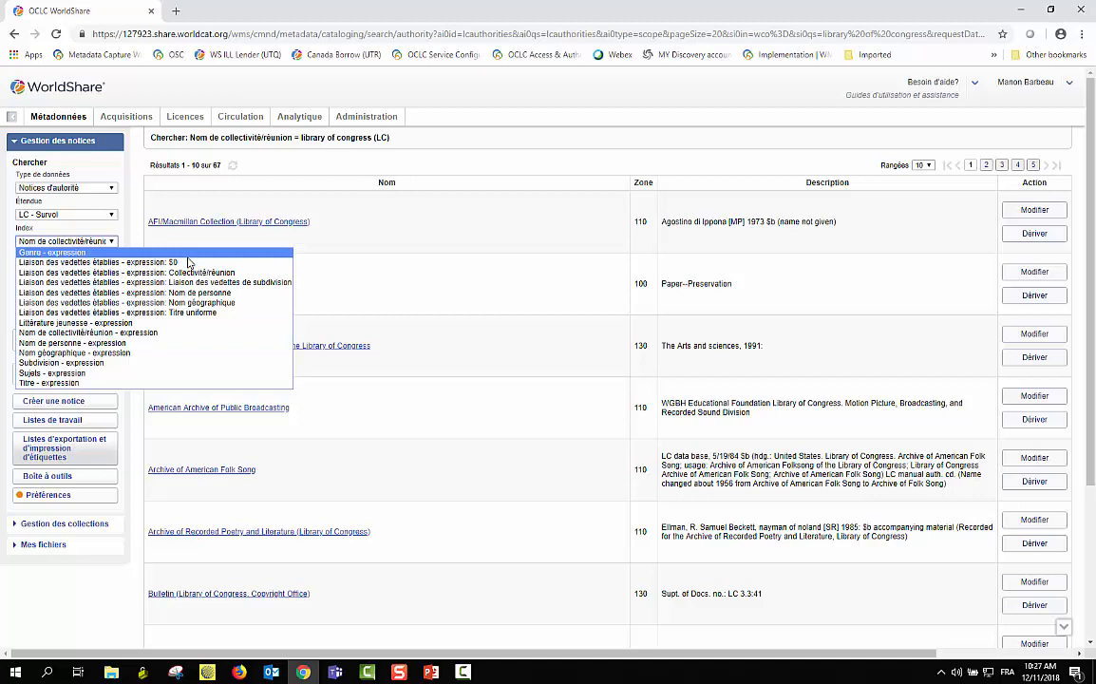
click(113, 244)
click(111, 215)
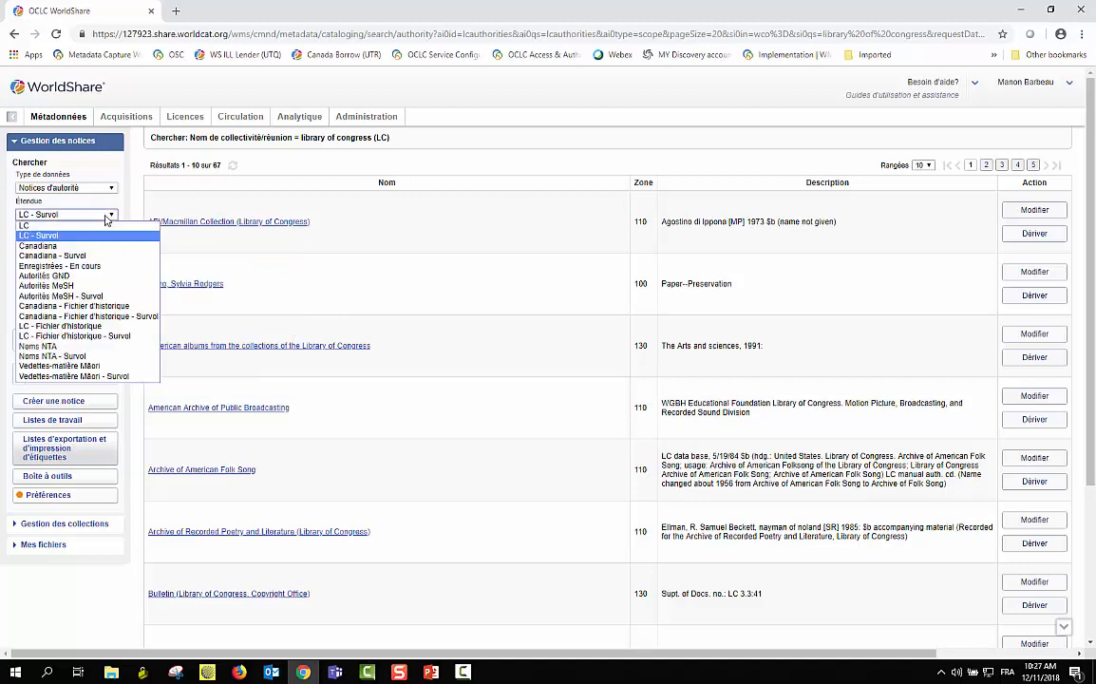
click(52, 228)
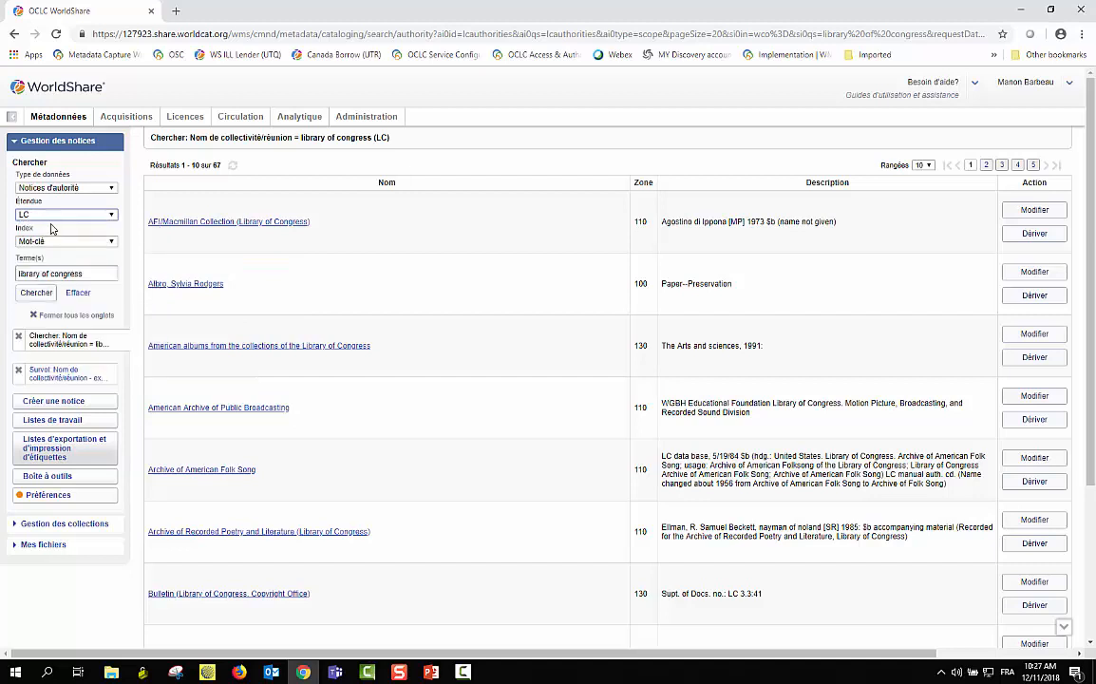
click(113, 243)
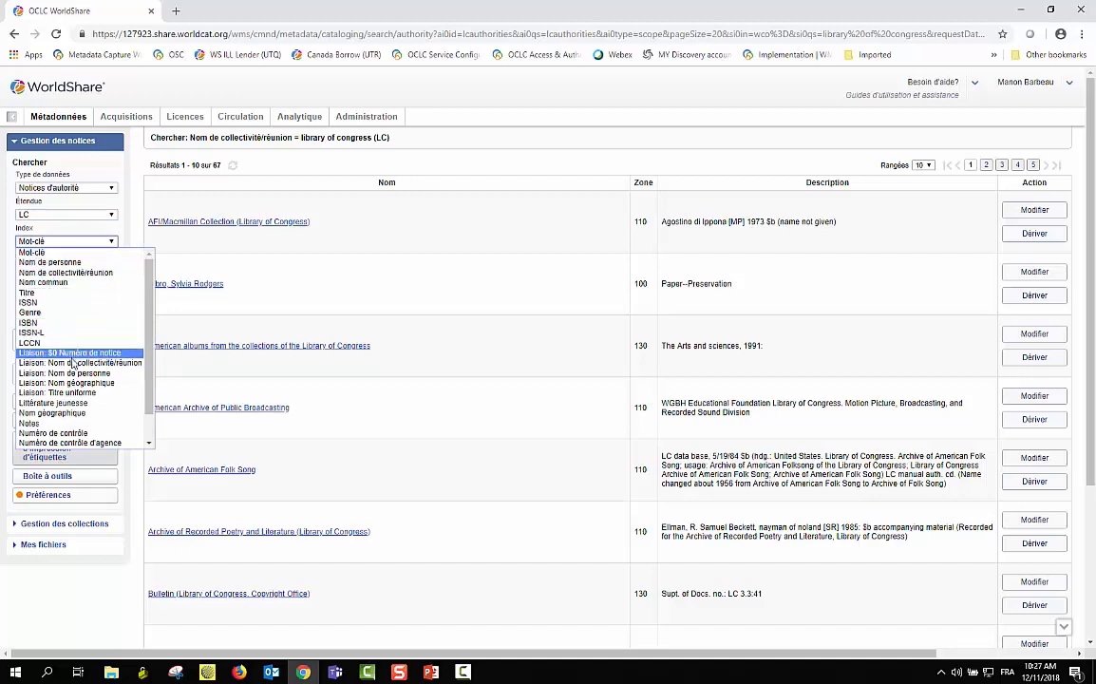
click(84, 434)
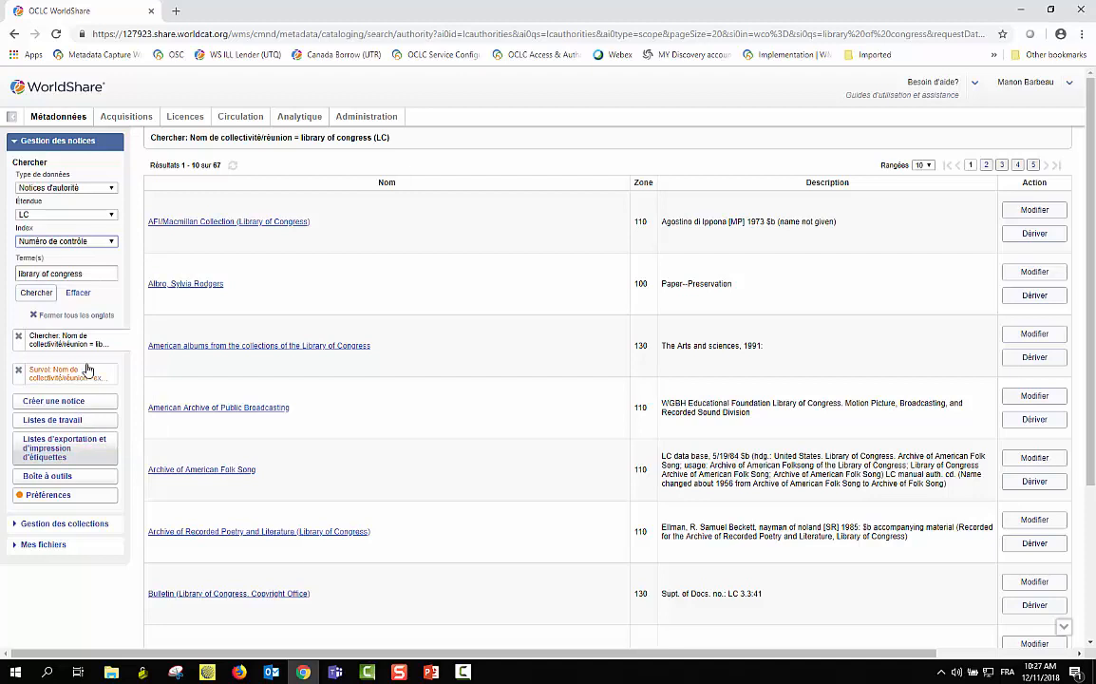
Clear the old search term and search the LC authority records for control number 224193
click(78, 295)
click(68, 275)
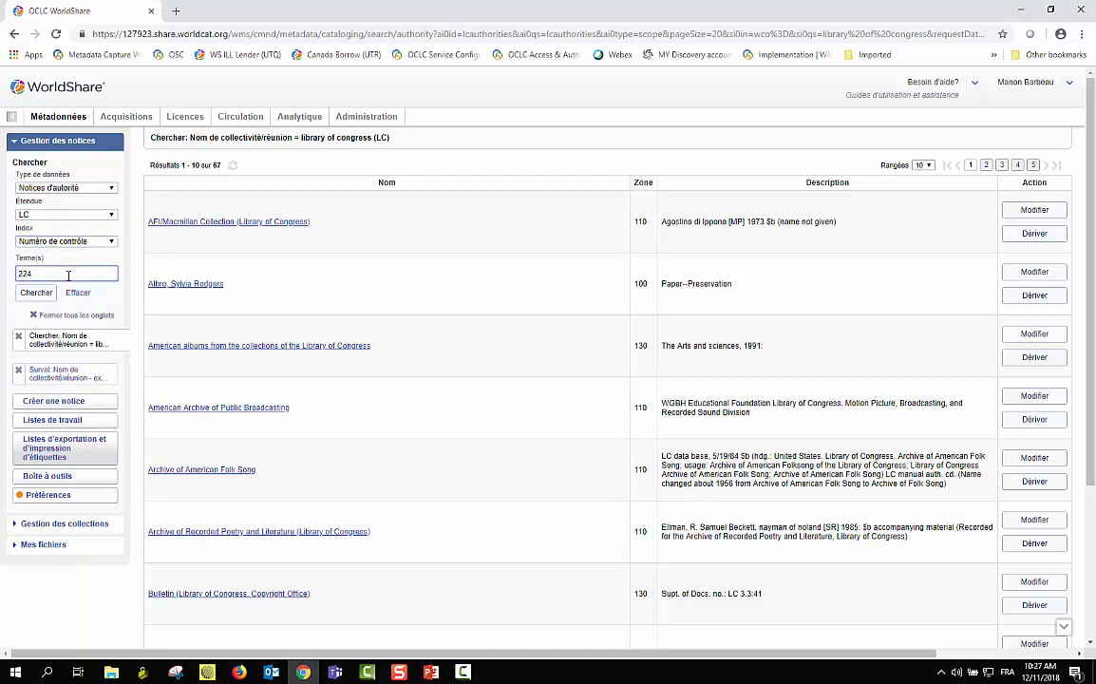
text(224193)
key(Return)
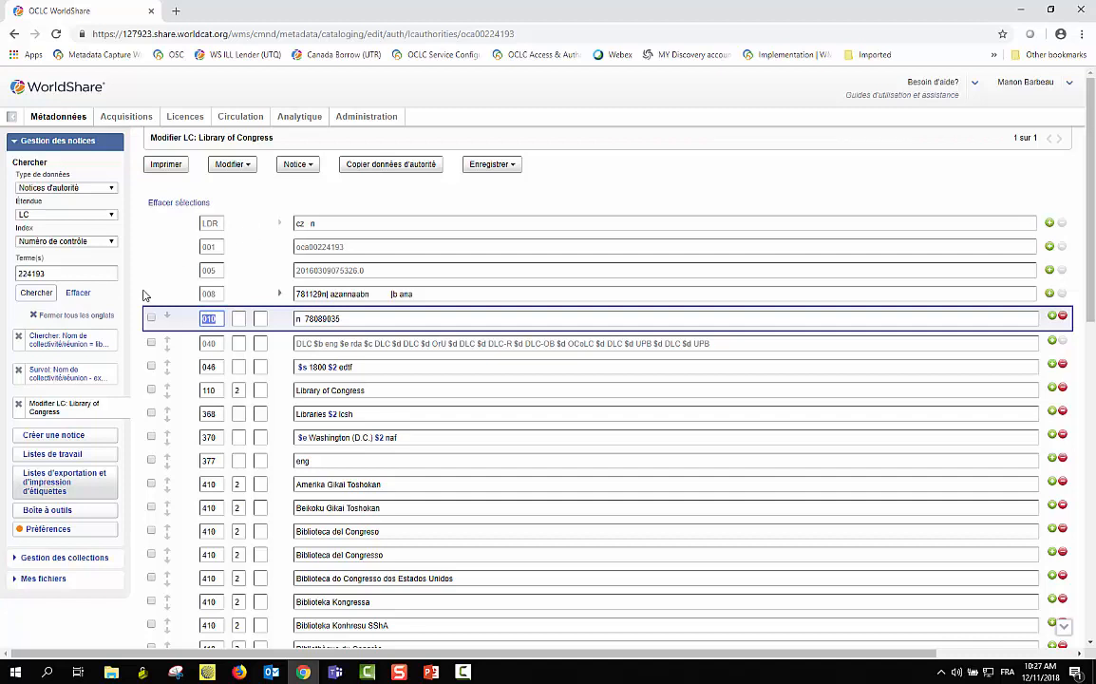
Clear the control number, close all open results and records, and set the search index to Nom de personne
click(86, 628)
click(78, 295)
click(33, 316)
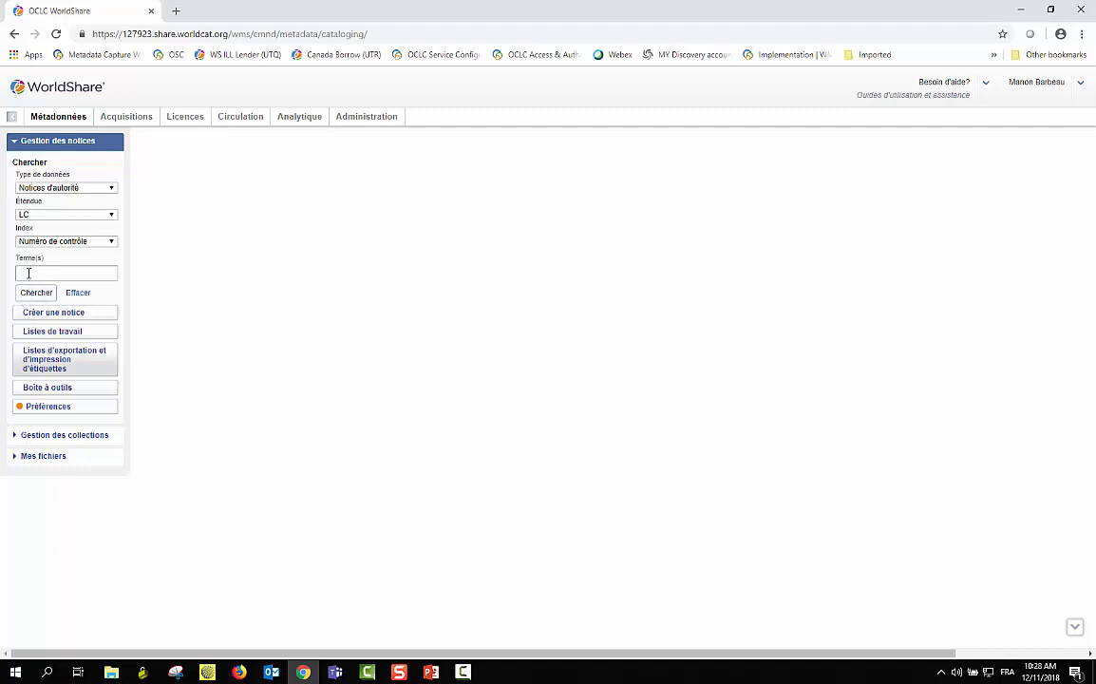
click(111, 242)
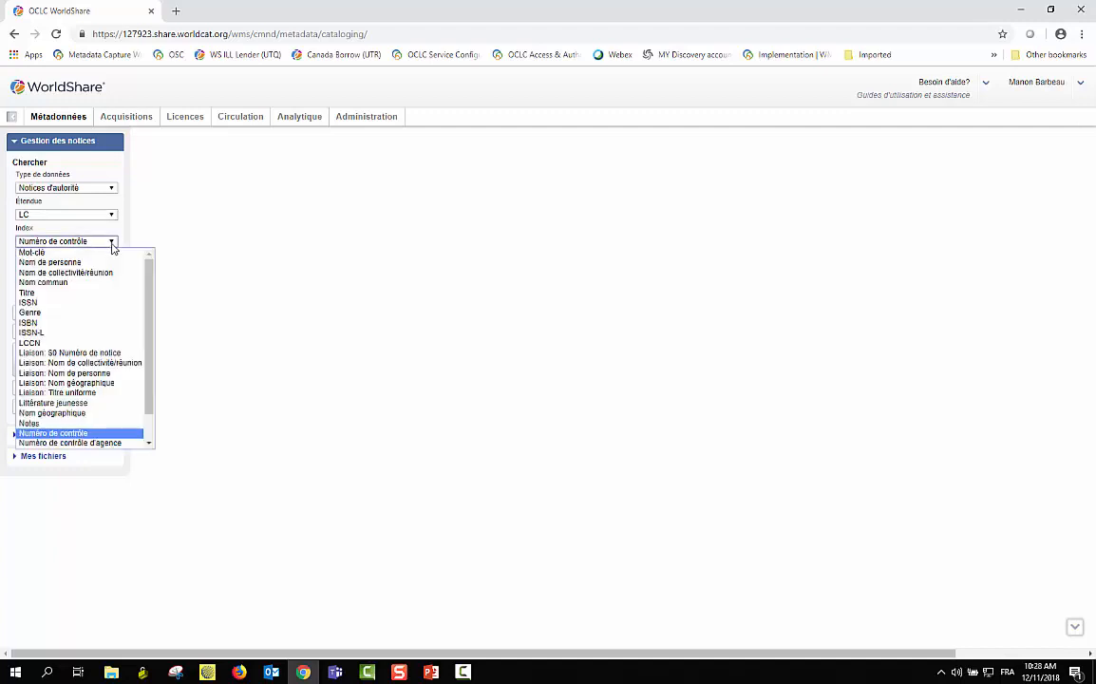
click(77, 264)
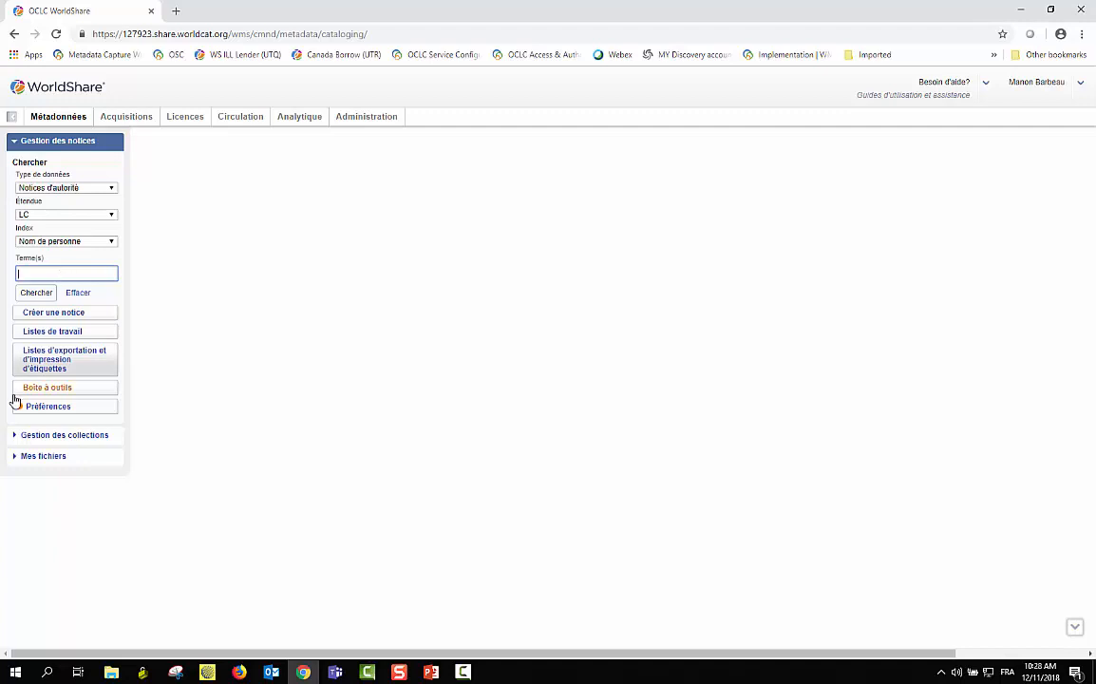
Open the Recherche - De base preferences and review the authority record options, including Diacritiques and the search scopes
click(34, 409)
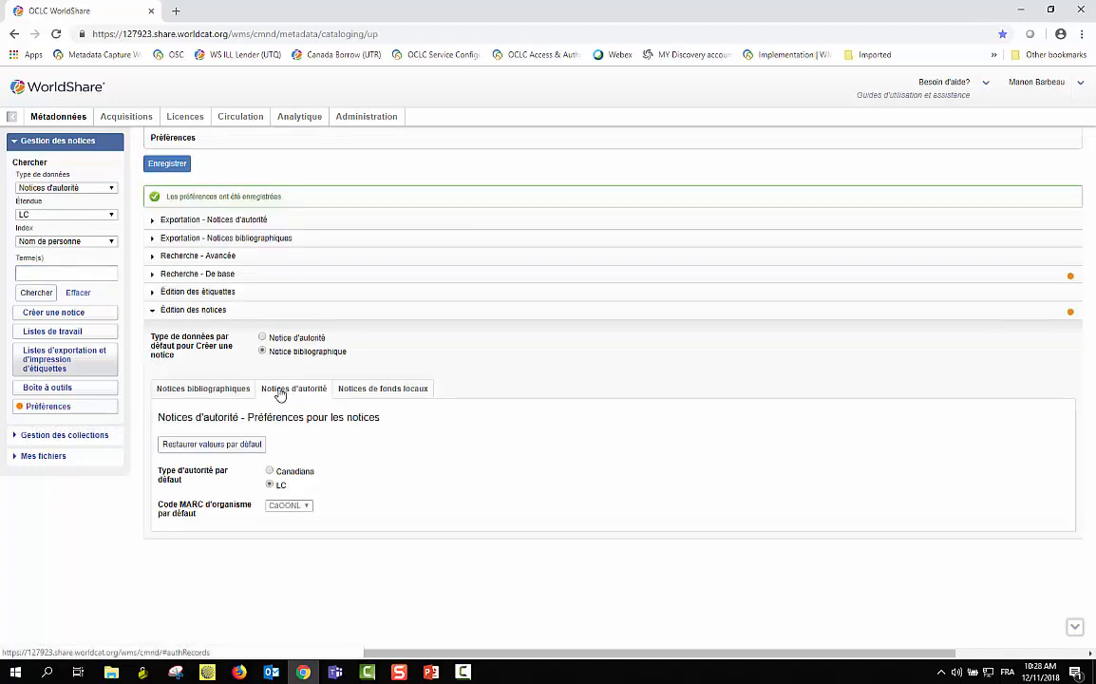
click(174, 276)
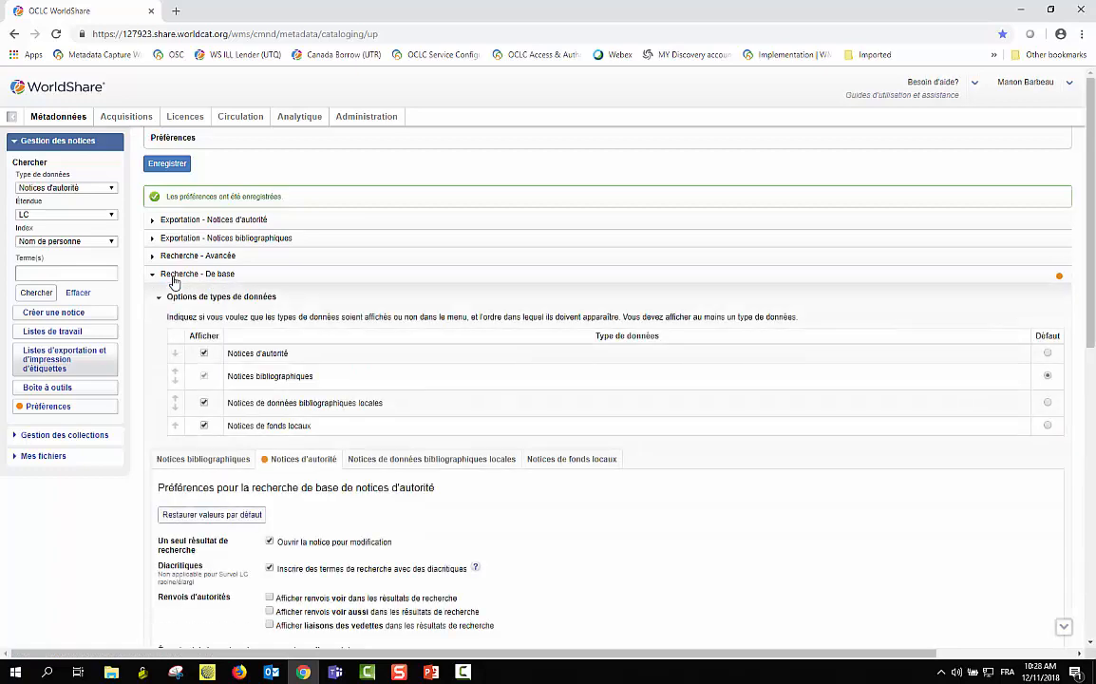
scroll(224, 347, down, 1)
scroll(225, 344, down, 2)
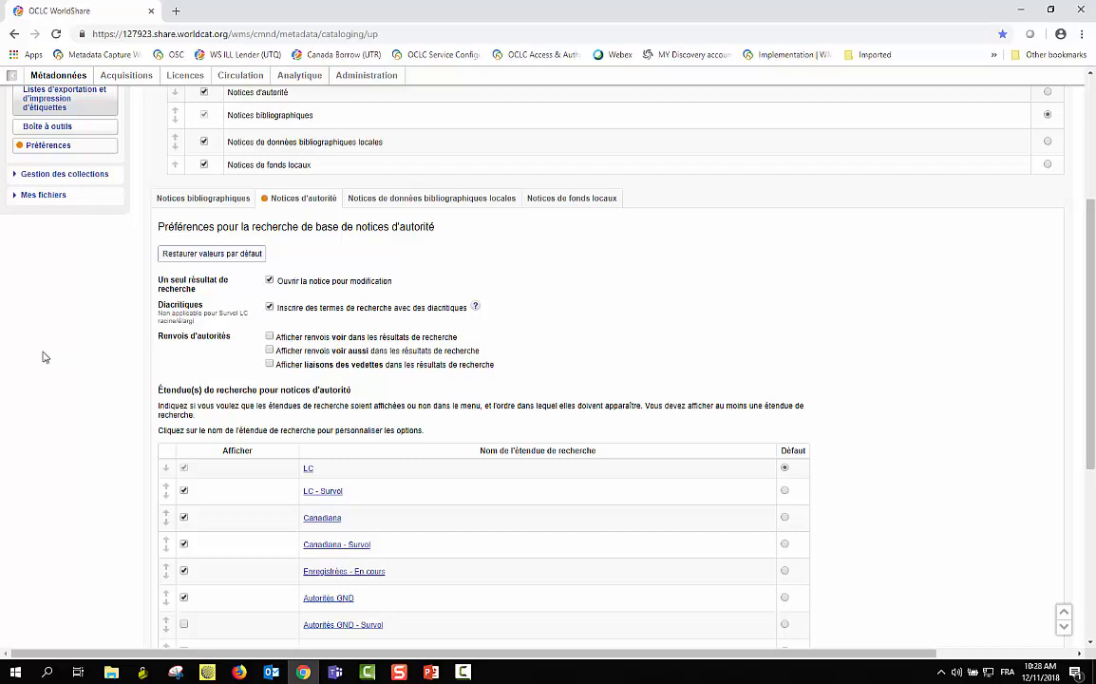
scroll(43, 357, up, 3)
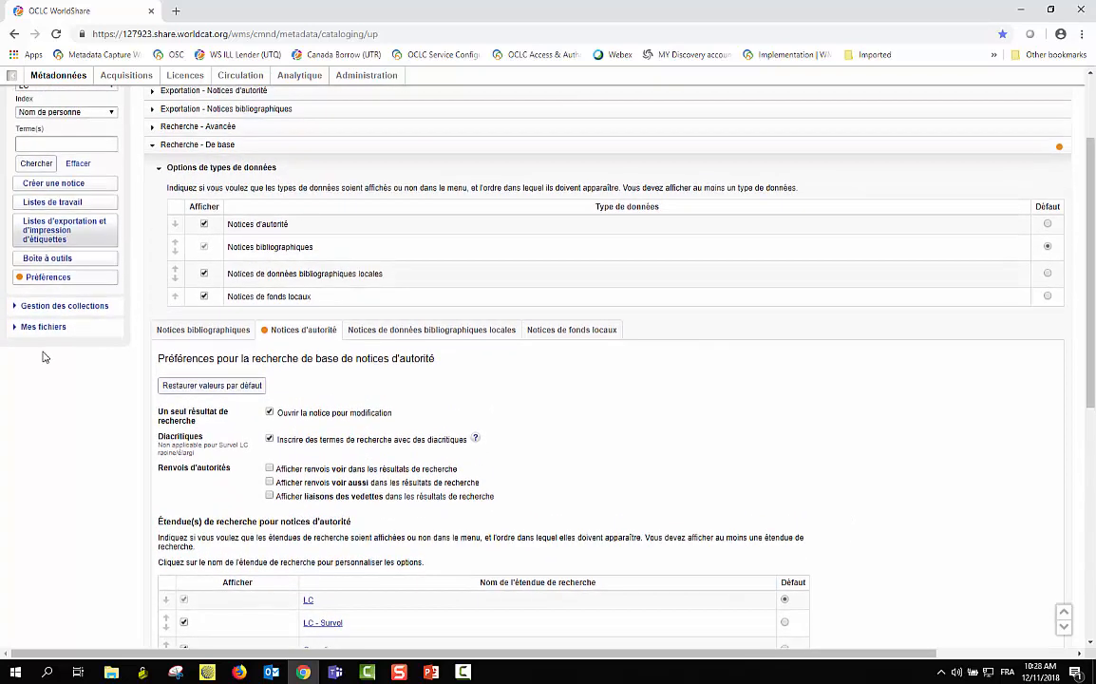
scroll(42, 356, up, 1)
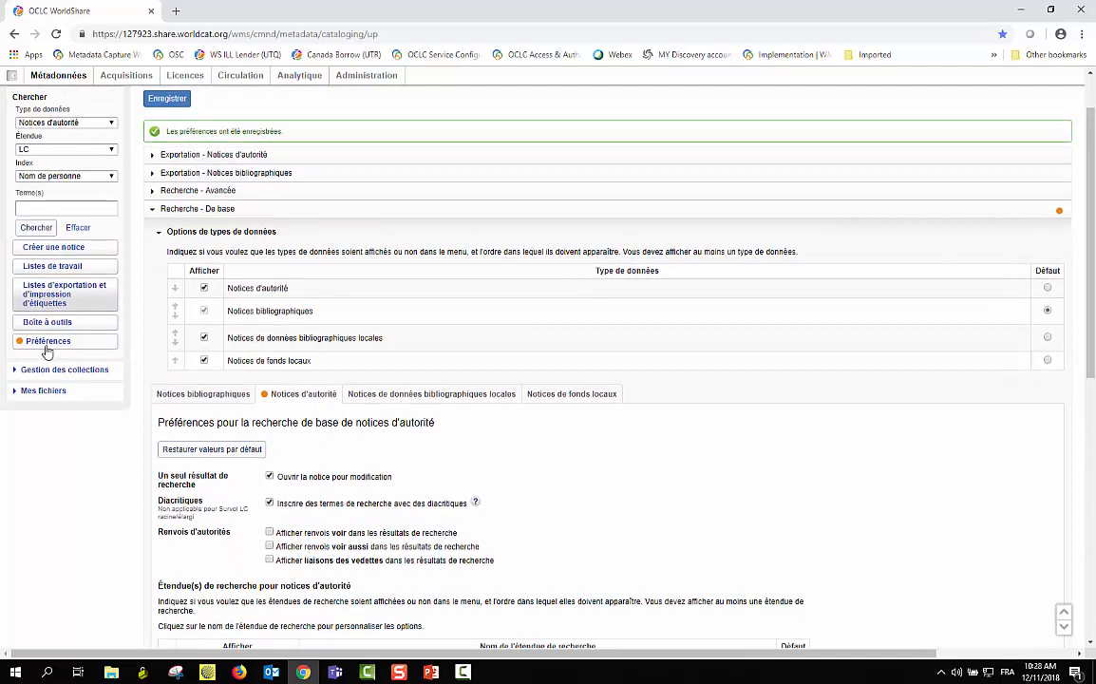
Search for the person's full name spelled with its accents, and select the 100 heading field of the opened record
click(59, 207)
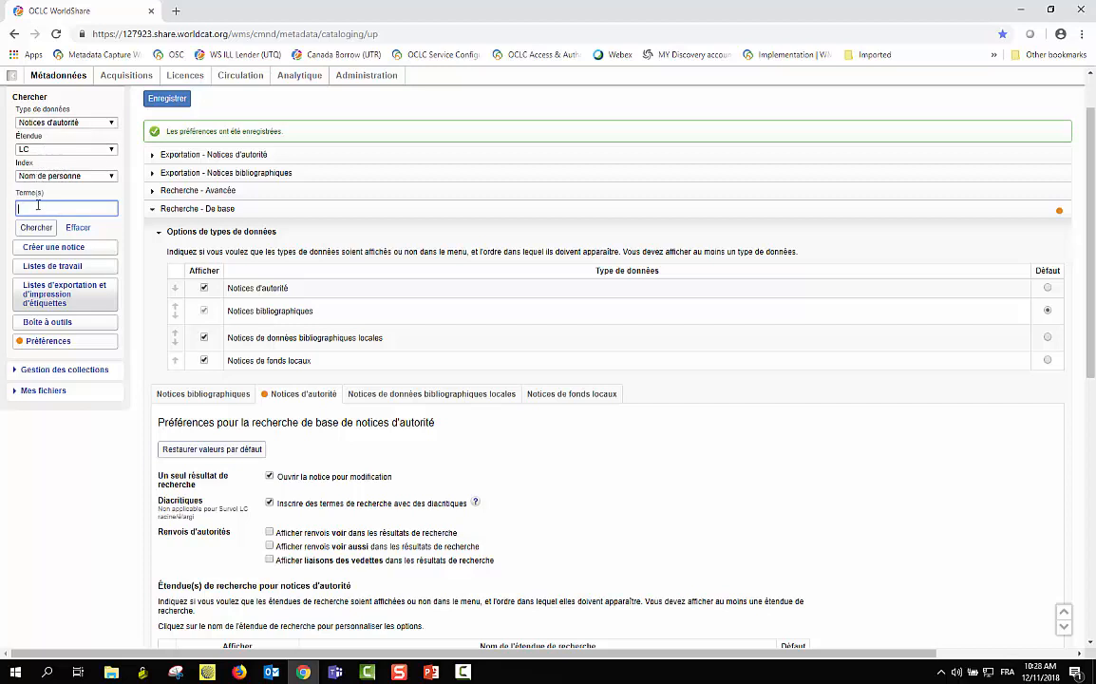
text(Josée Bélisle)
click(36, 228)
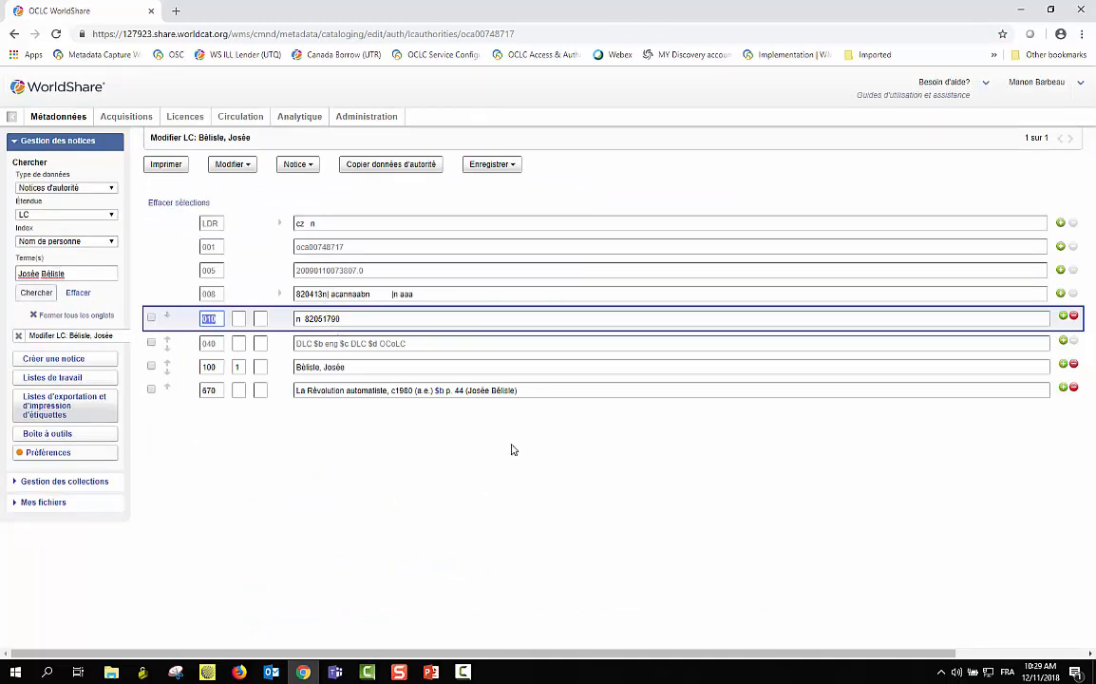
click(332, 368)
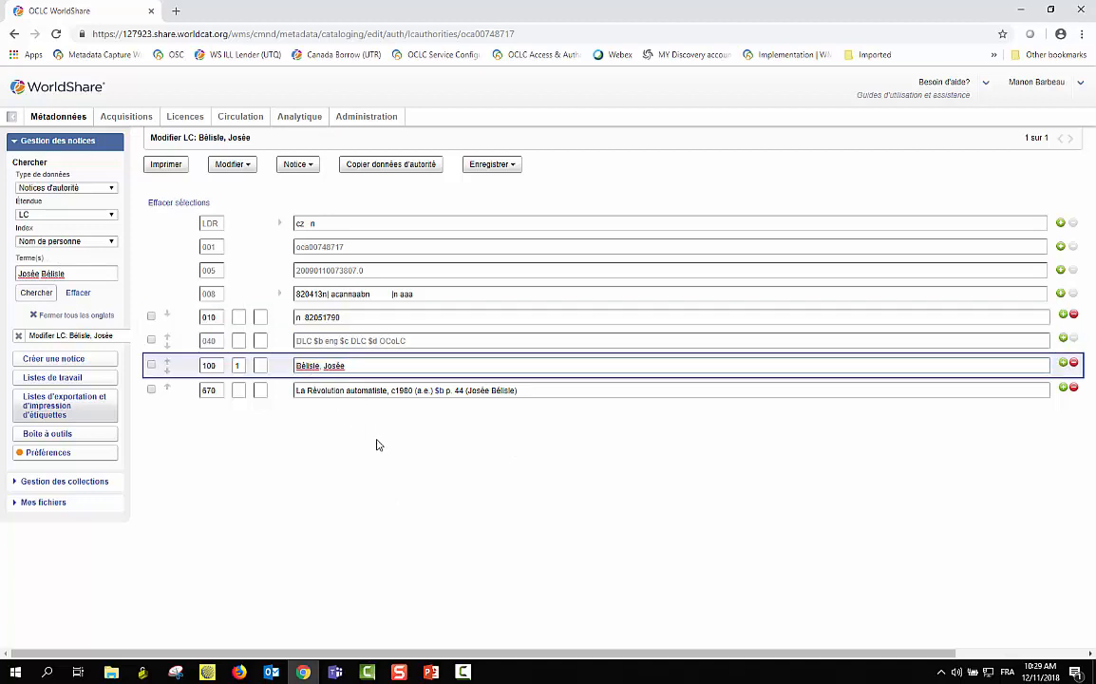
Clear the term and search the Nom de personne index for the same person's name without accents
click(79, 293)
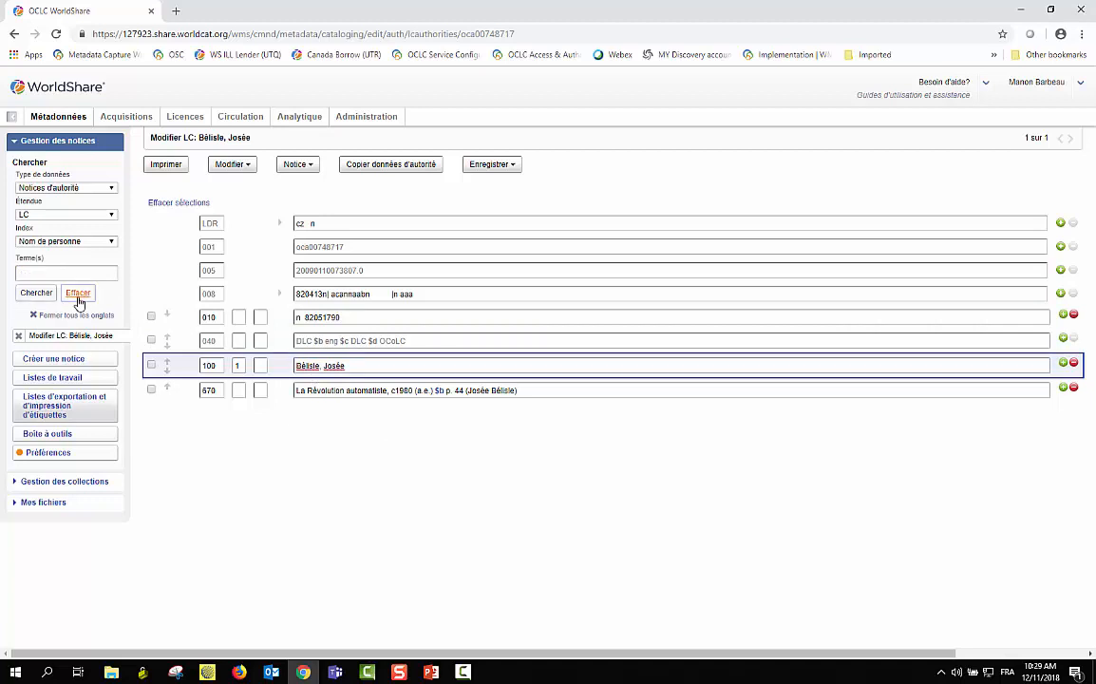
click(42, 274)
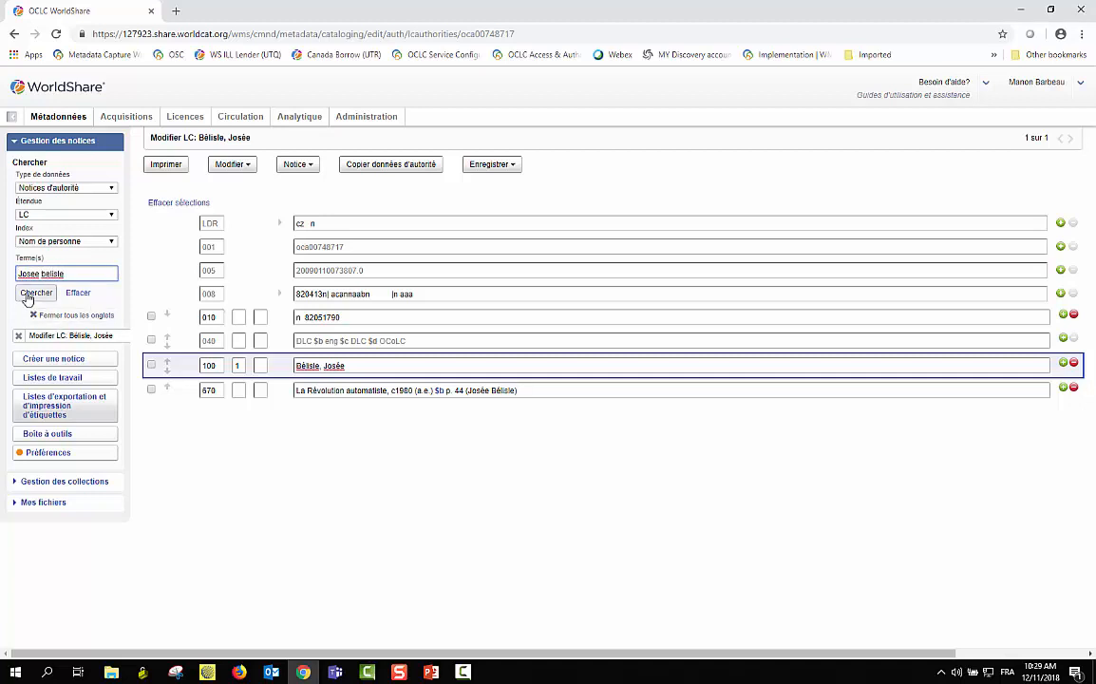
click(35, 293)
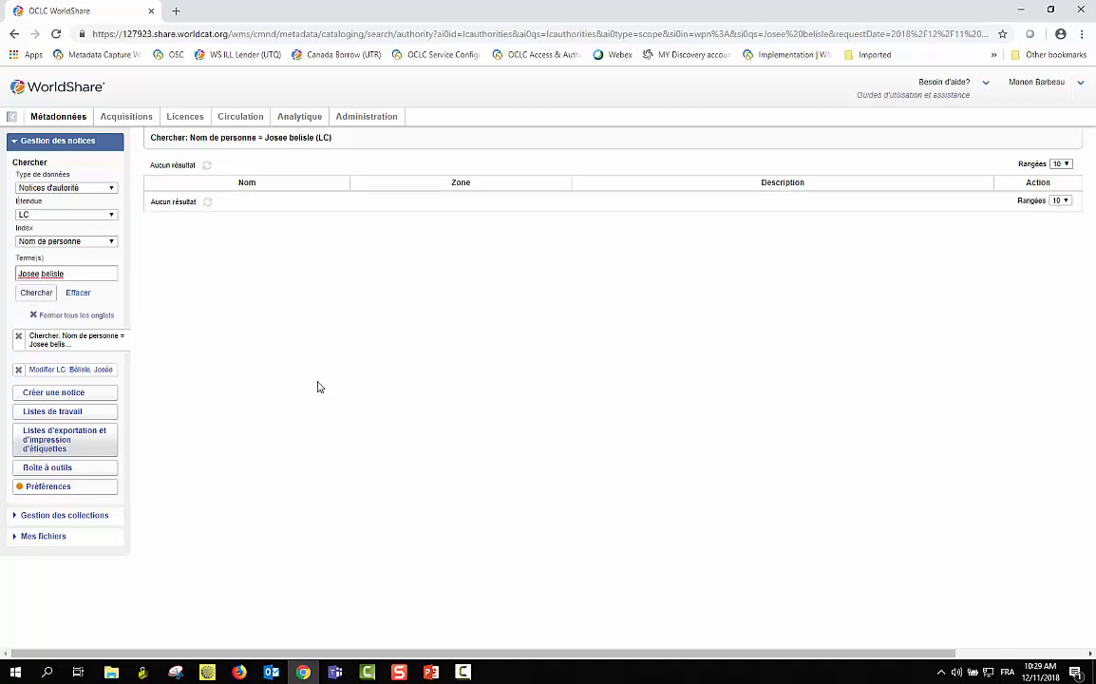
Turn off the diacritics option in the basic search preferences for authority records and save the preferences
click(46, 486)
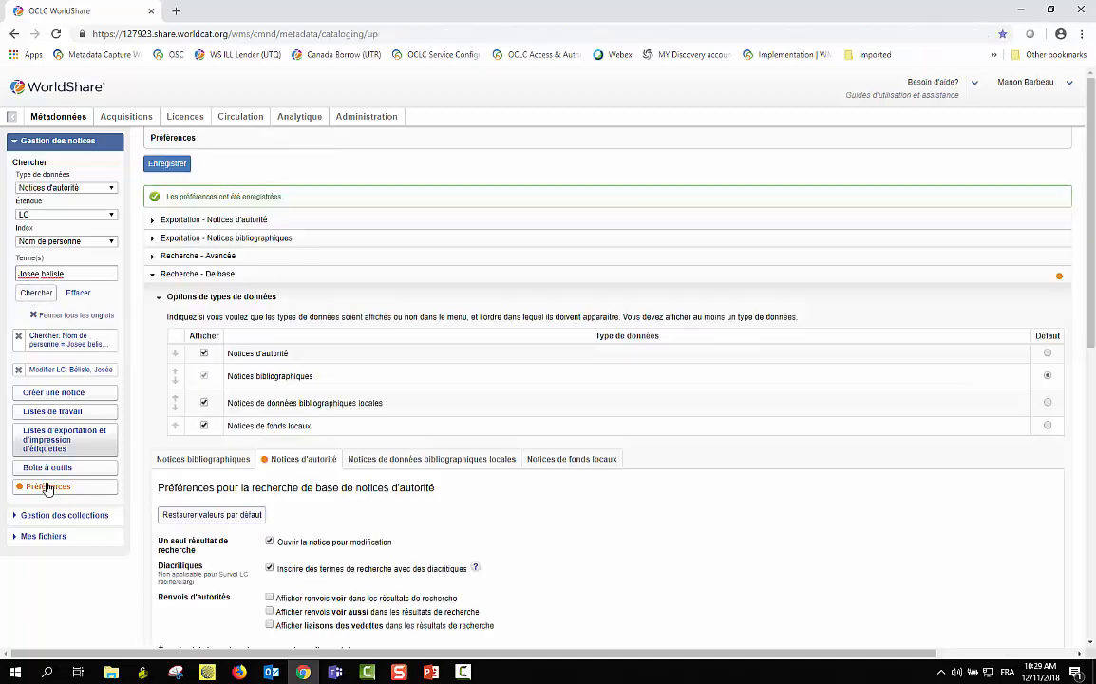
scroll(249, 429, down, 3)
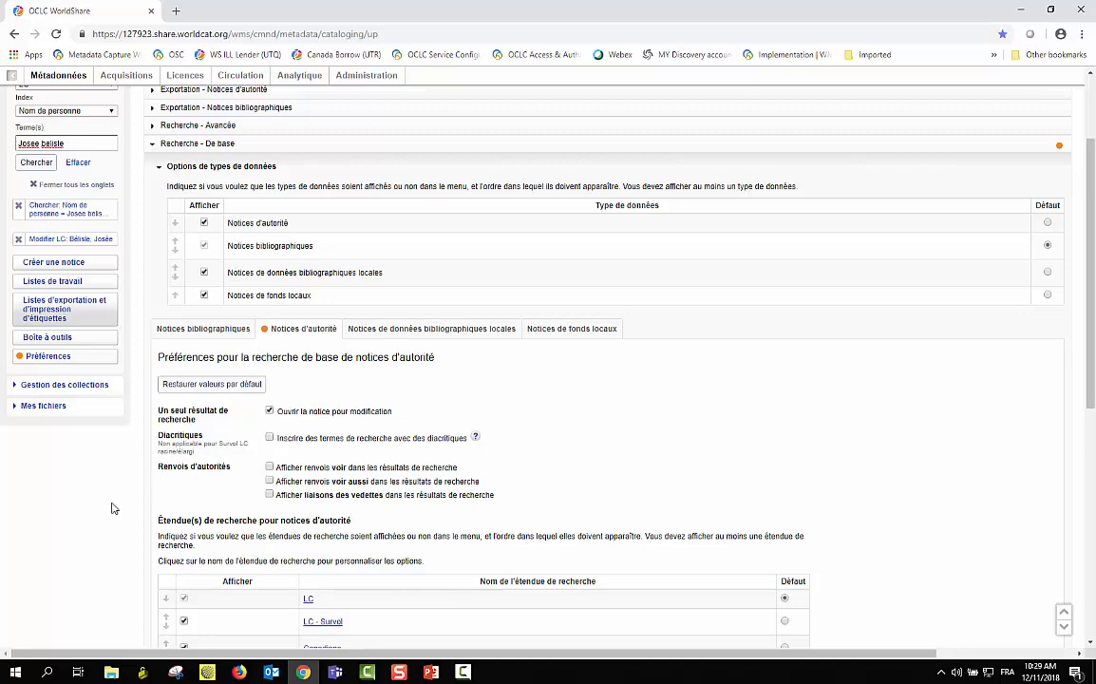
scroll(110, 508, up, 2)
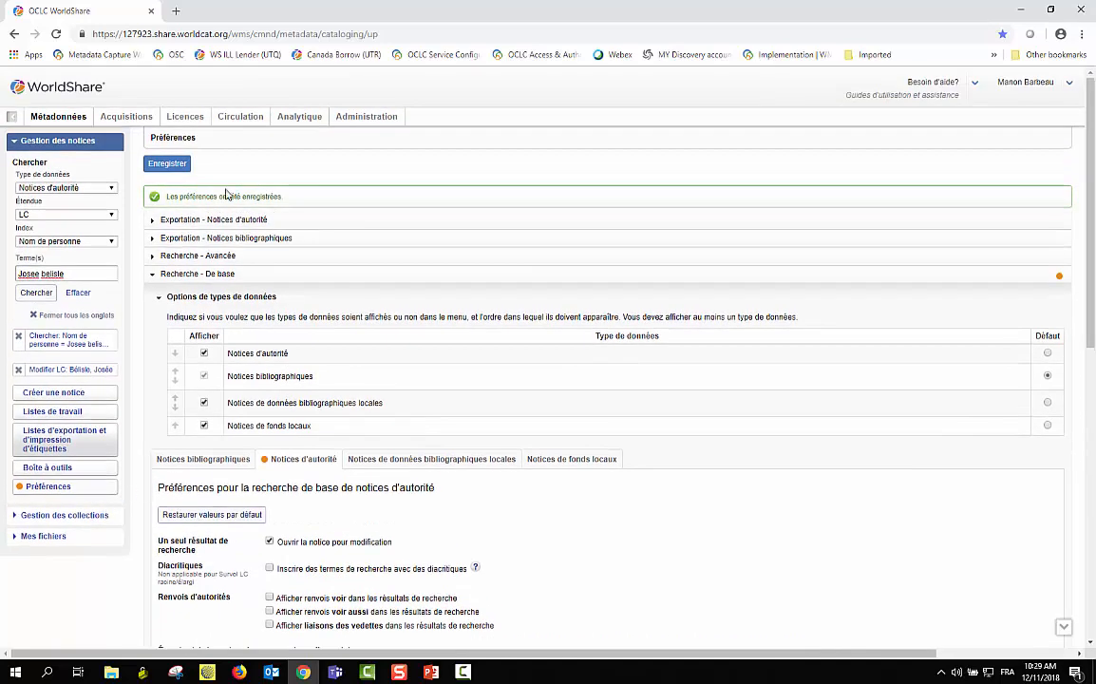
click(167, 165)
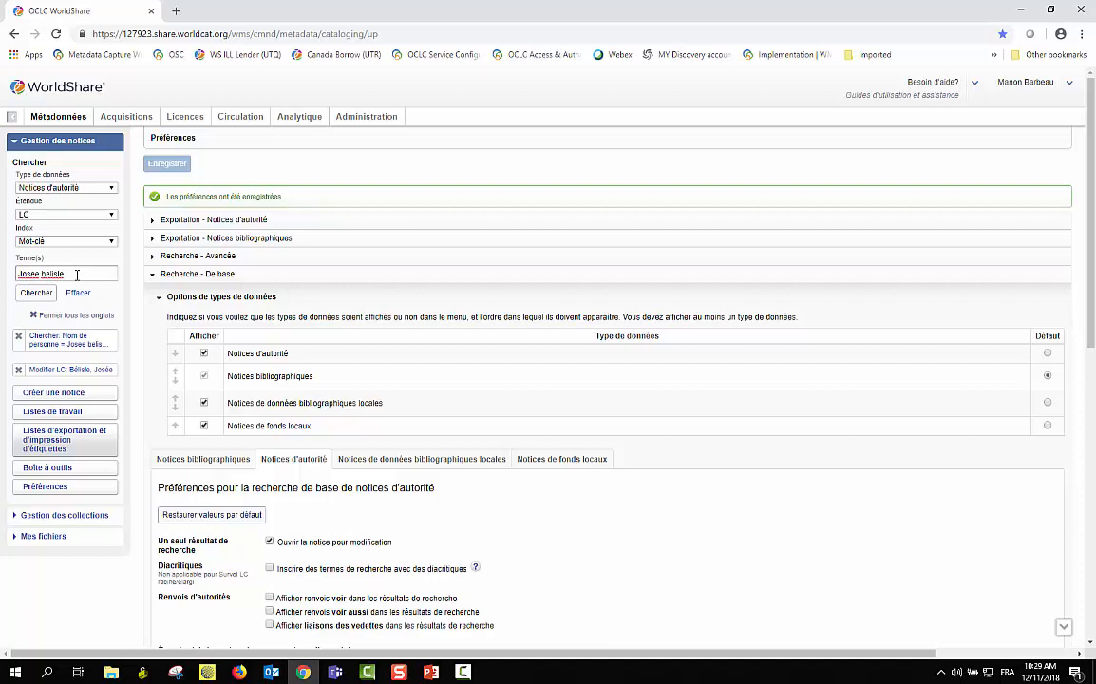
Search for the unaccented name with the Mot-clé index and open the first record in the results
click(36, 294)
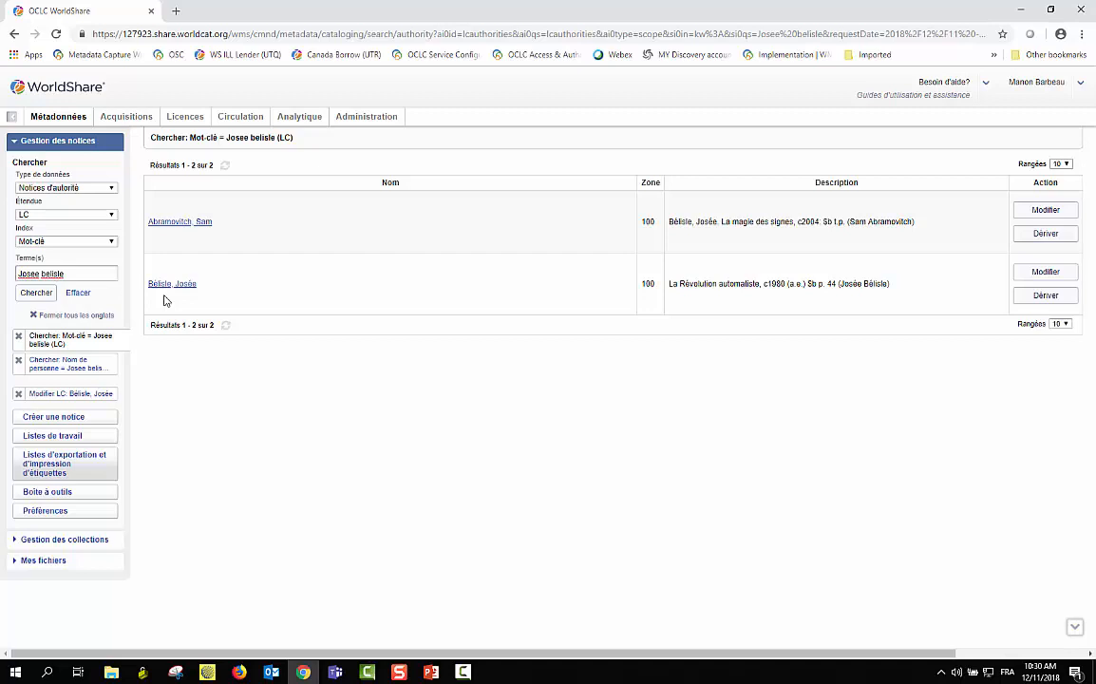
click(174, 228)
click(174, 222)
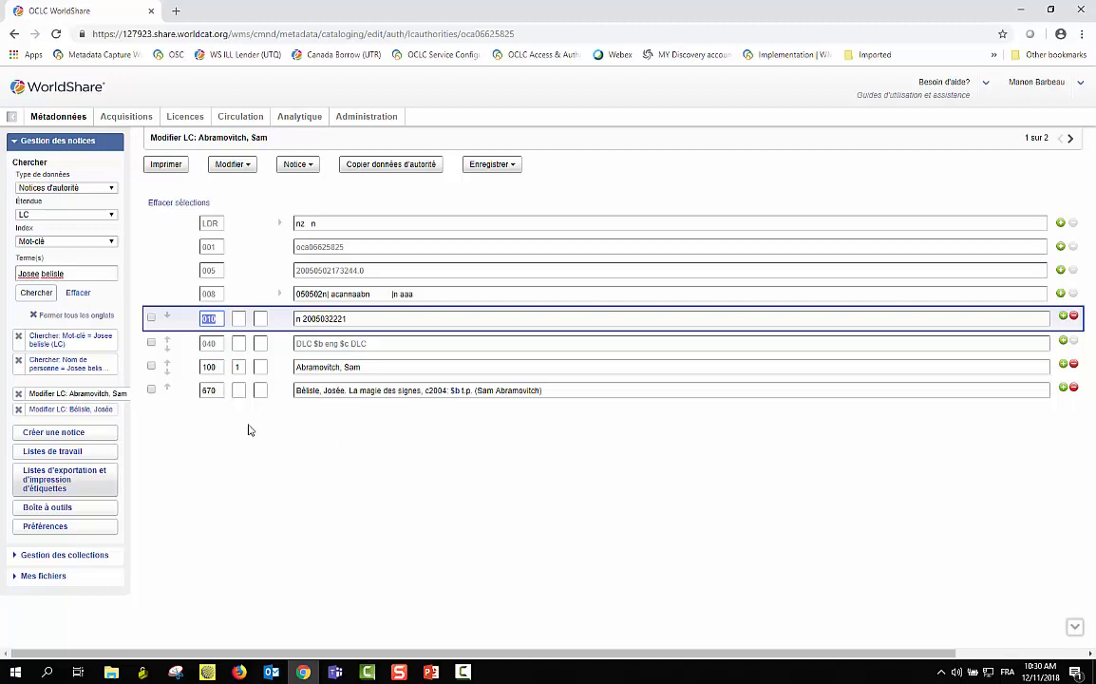
click(305, 508)
Repeat the search for the unaccented name with the Nom de personne index
click(111, 244)
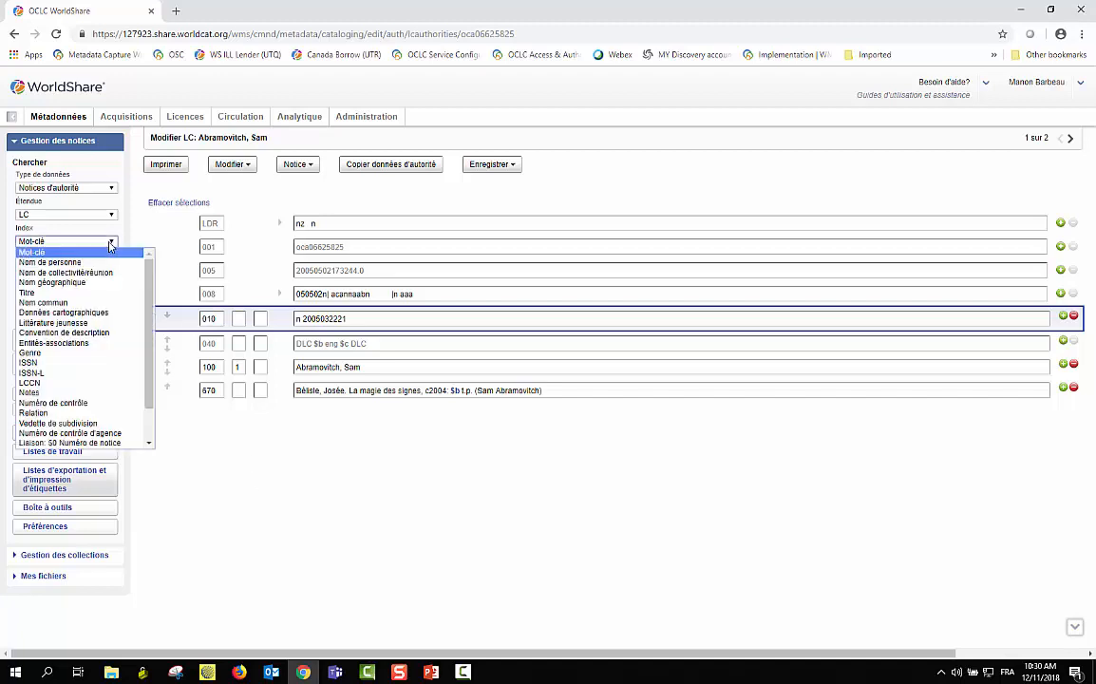
click(64, 263)
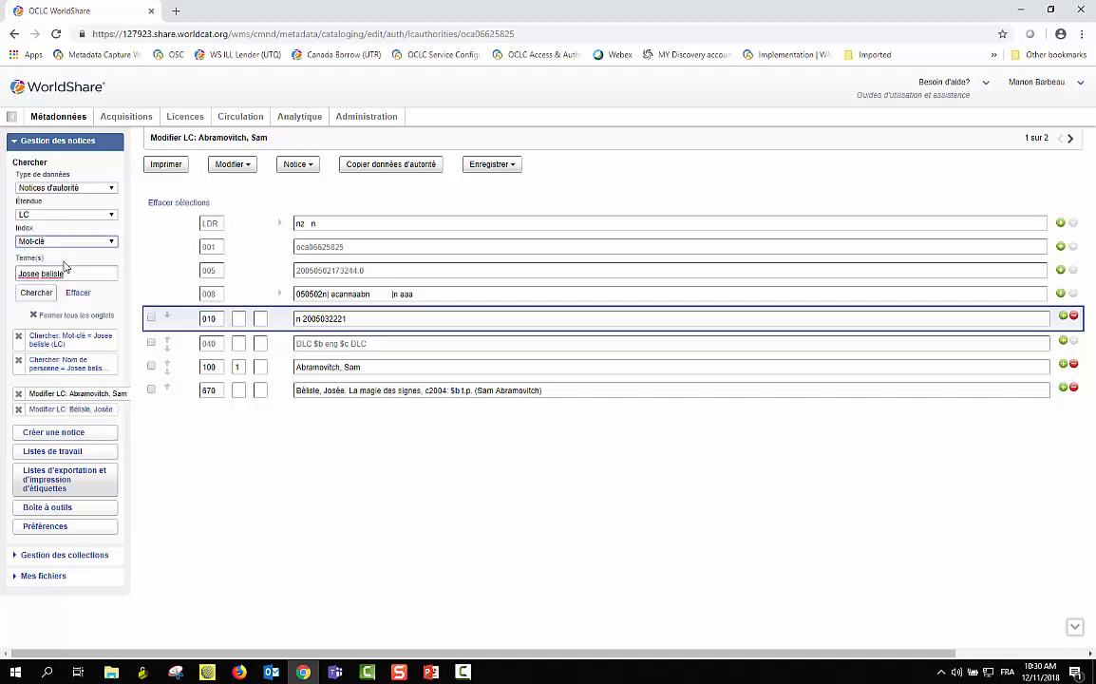
click(36, 293)
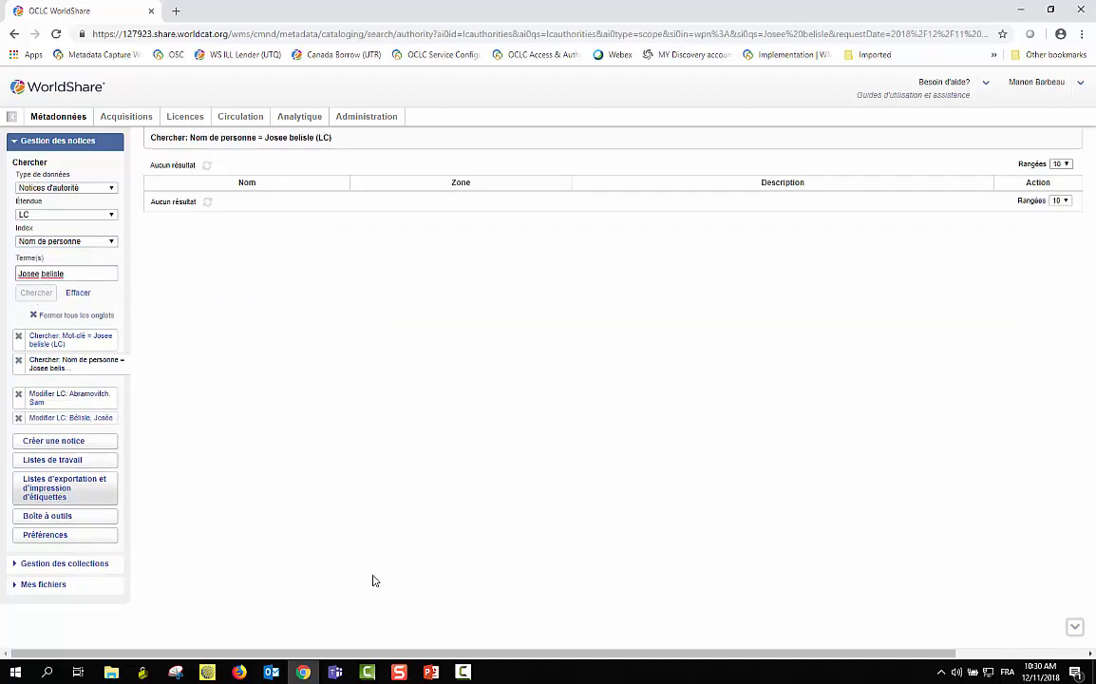
Search for the unaccented name with the Nom de collectivité/réunion index, and clear the term and close all open results and records
click(110, 244)
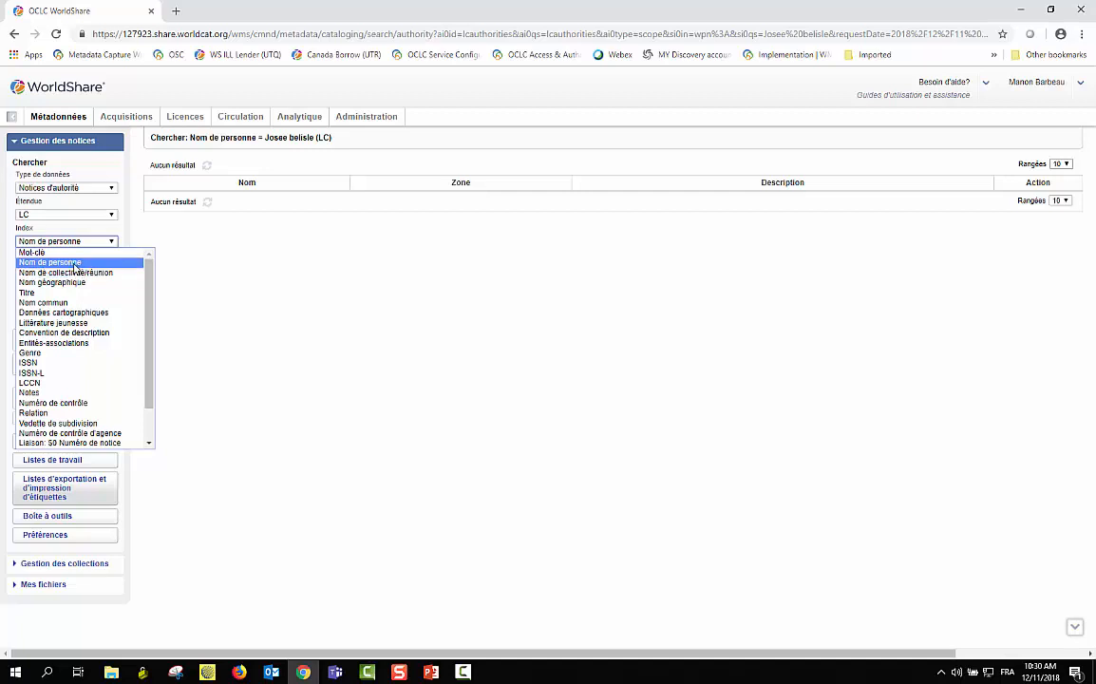
click(74, 265)
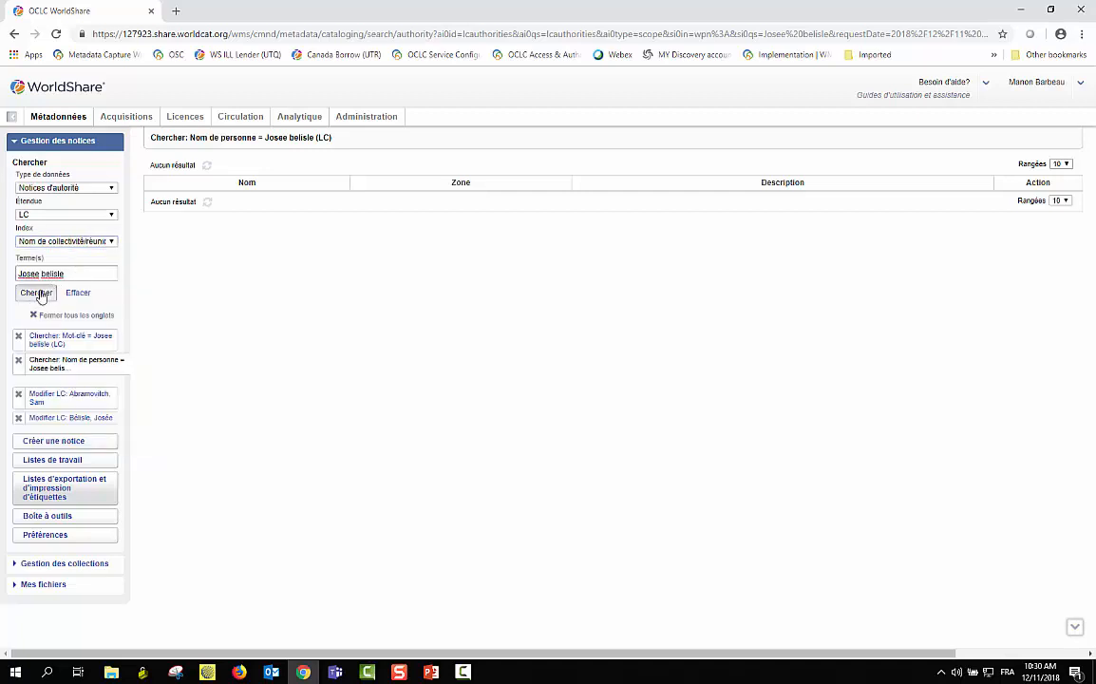
click(39, 293)
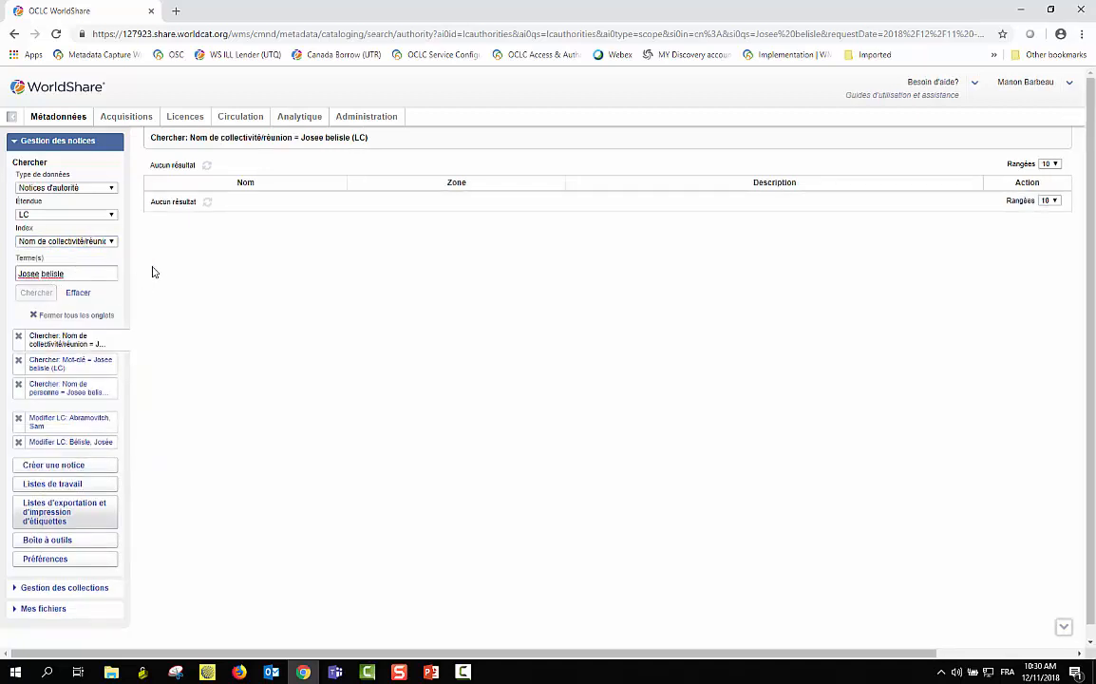
click(78, 292)
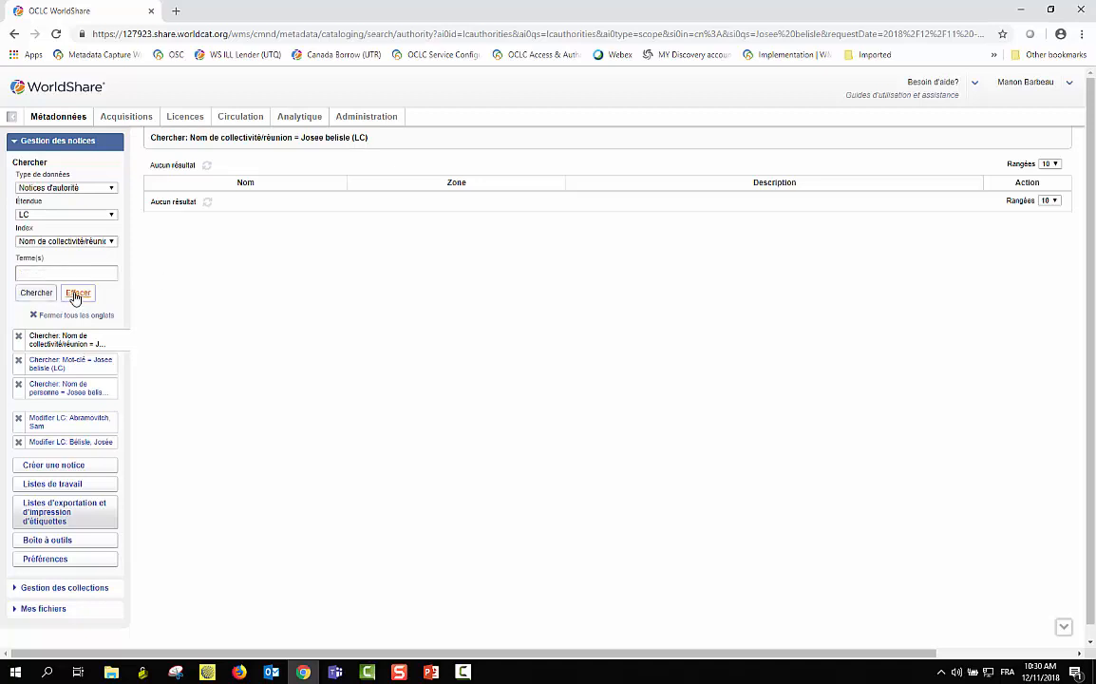
click(34, 315)
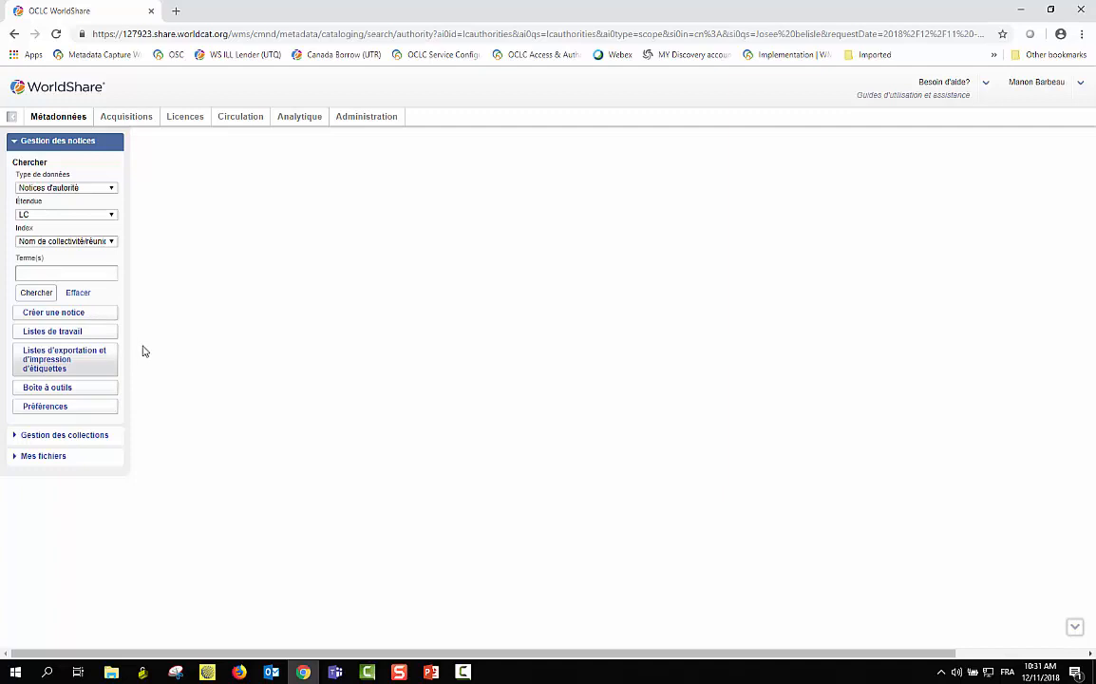
Switch to the NACO.fr PowerPoint slide show and advance to the Formation et documentation slide
key(alt+Tab)
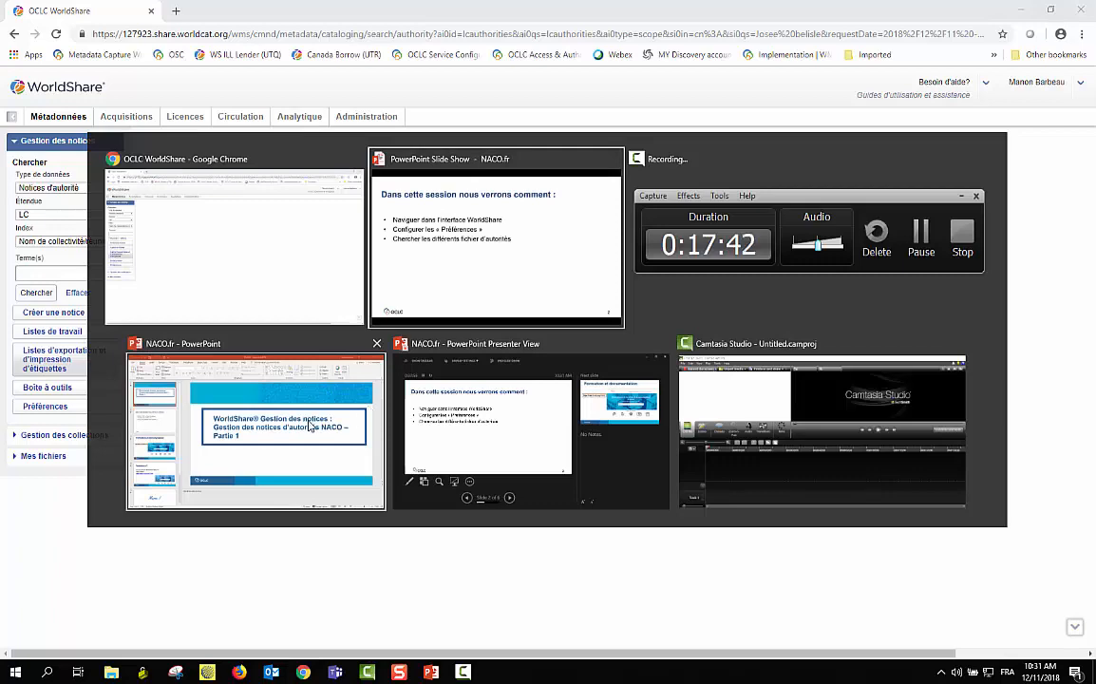
click(396, 262)
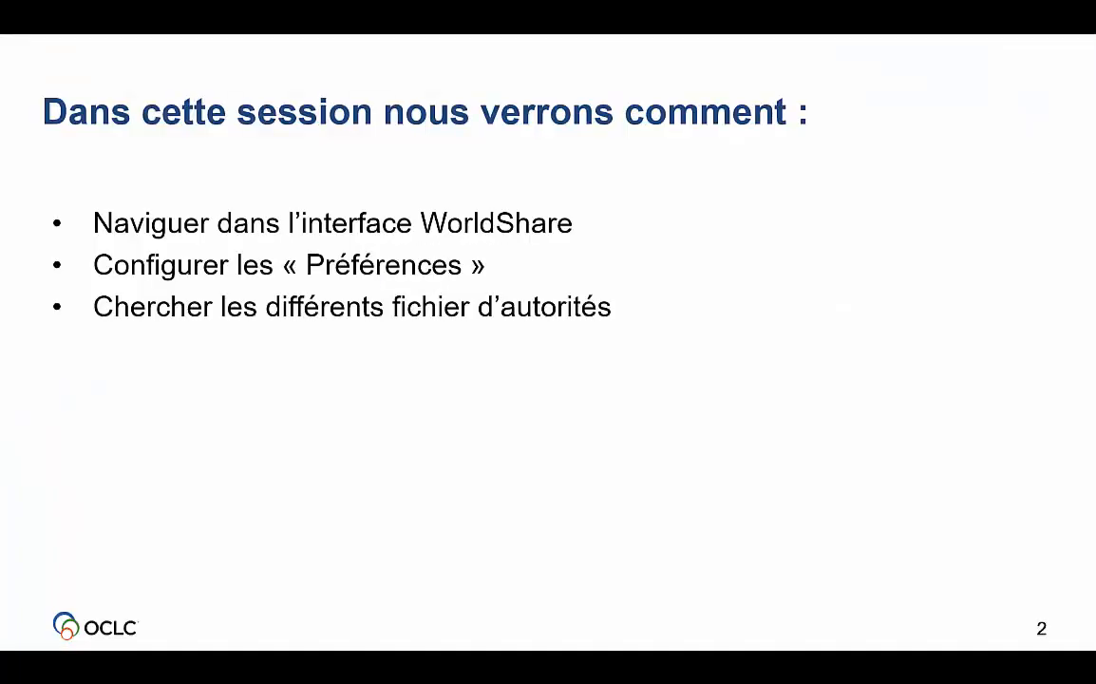
key(Right)
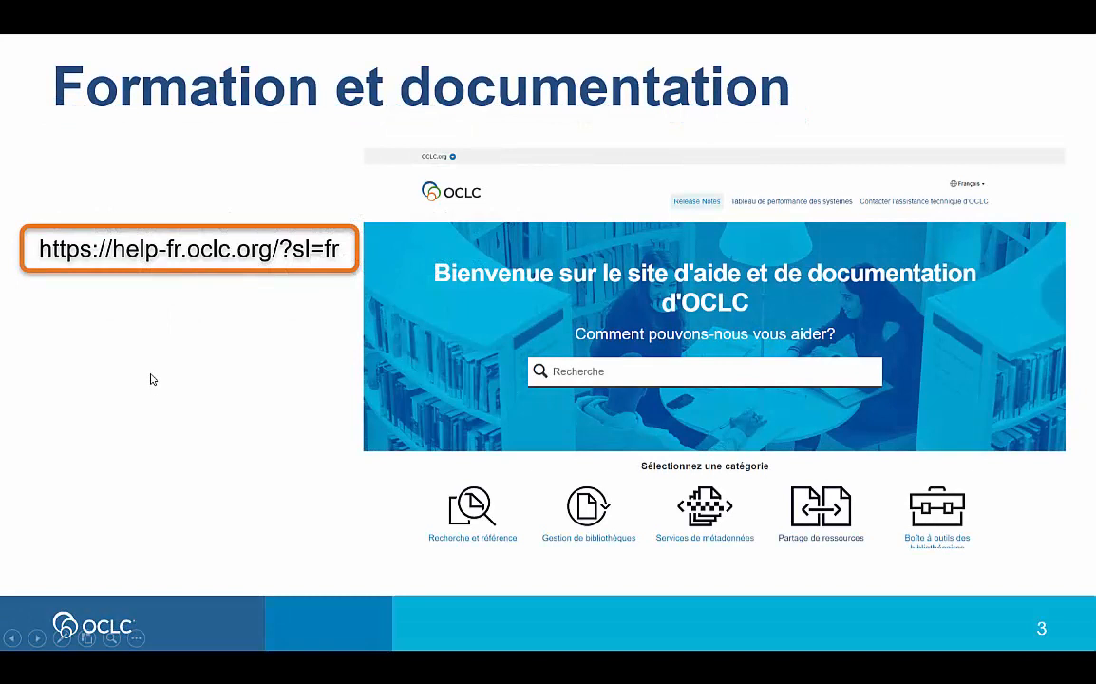